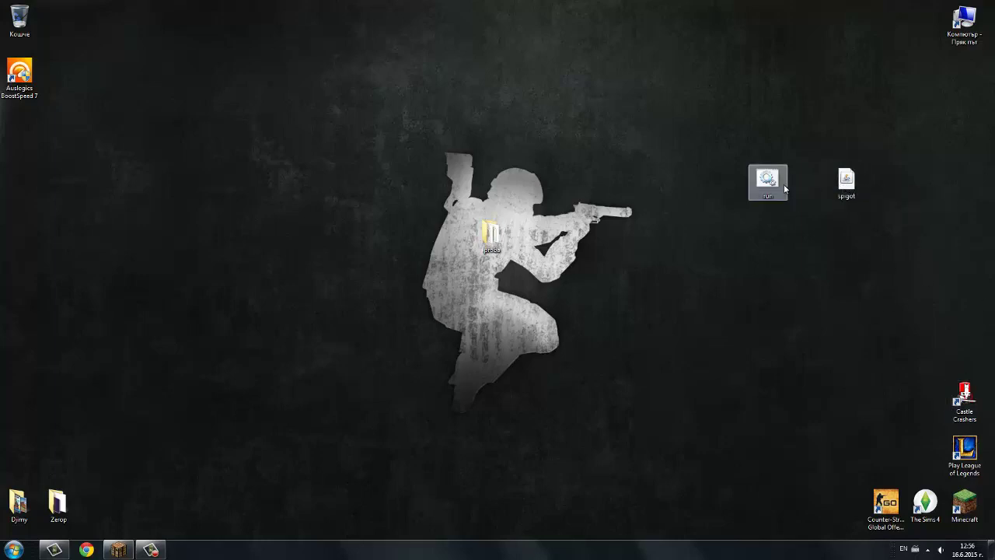
Step: Move the spigot file directly beside the run file on the desktop
drag(846, 179, 807, 180)
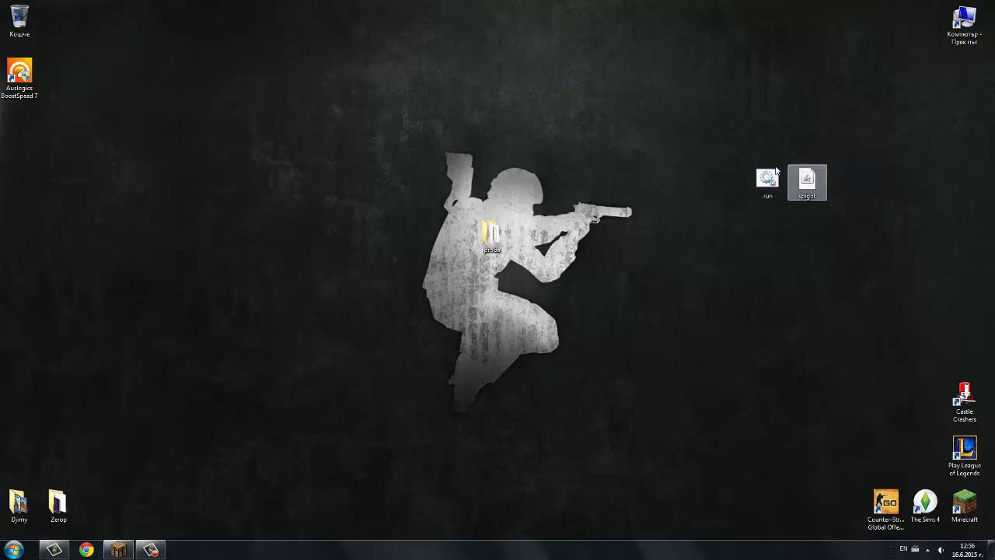
click(807, 180)
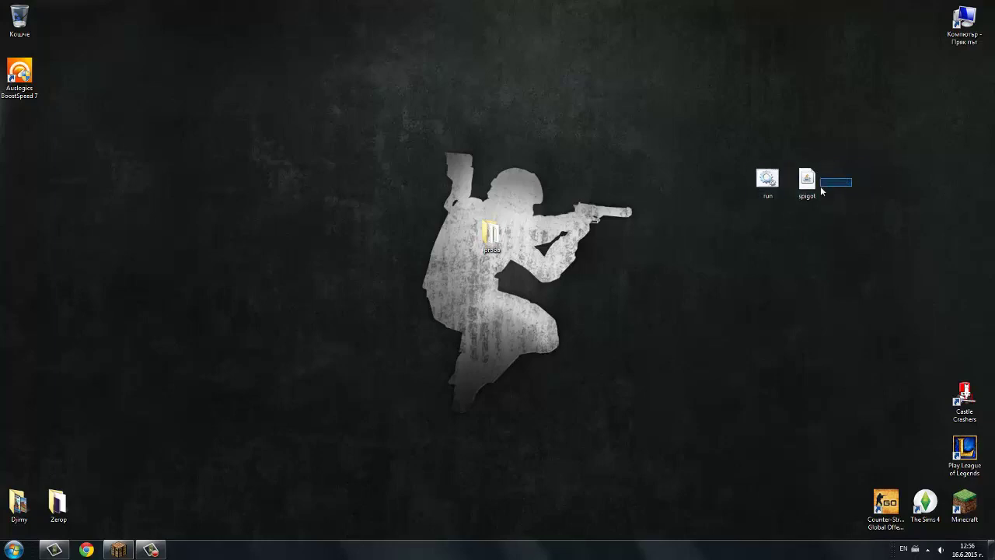
click(718, 127)
drag(816, 103, 729, 160)
Step: Delete the proba folder from the desktop
right_click(470, 76)
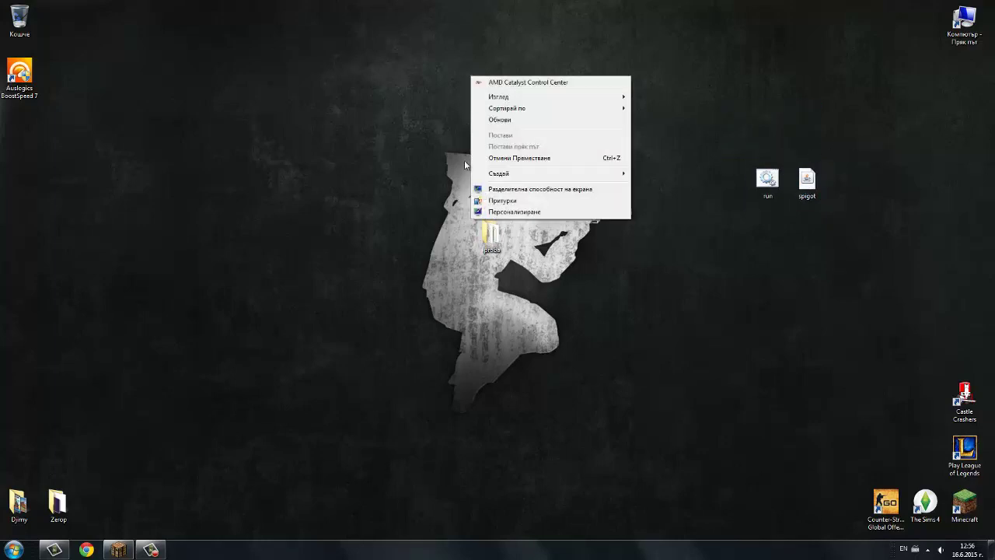
click(488, 231)
right_click(486, 233)
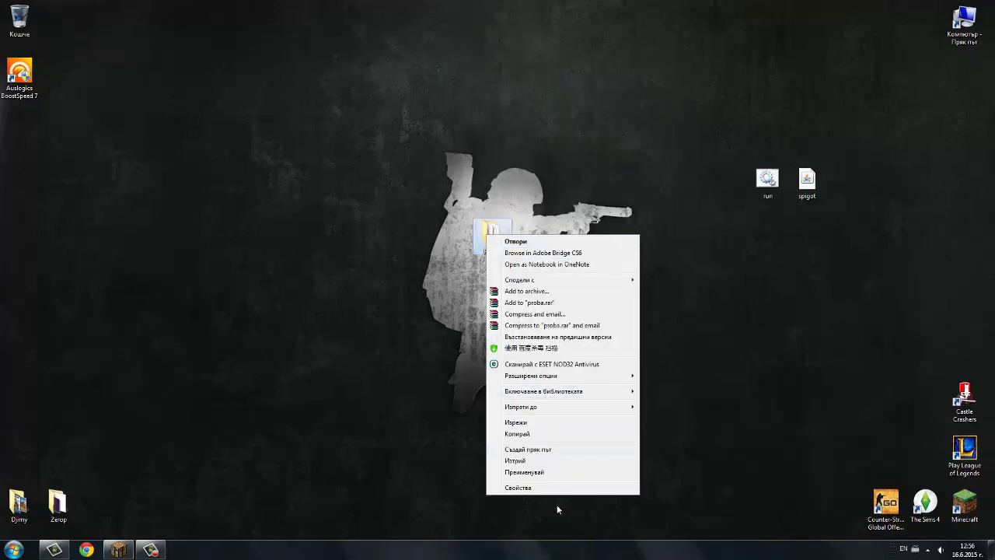
click(535, 461)
click(548, 315)
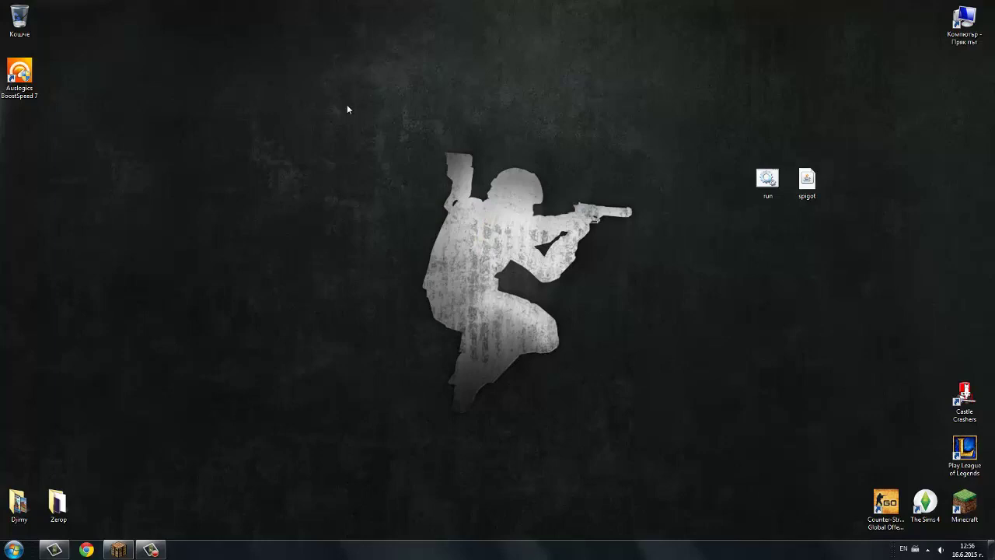
Step: Create a new folder named server on the desktop
right_click(427, 238)
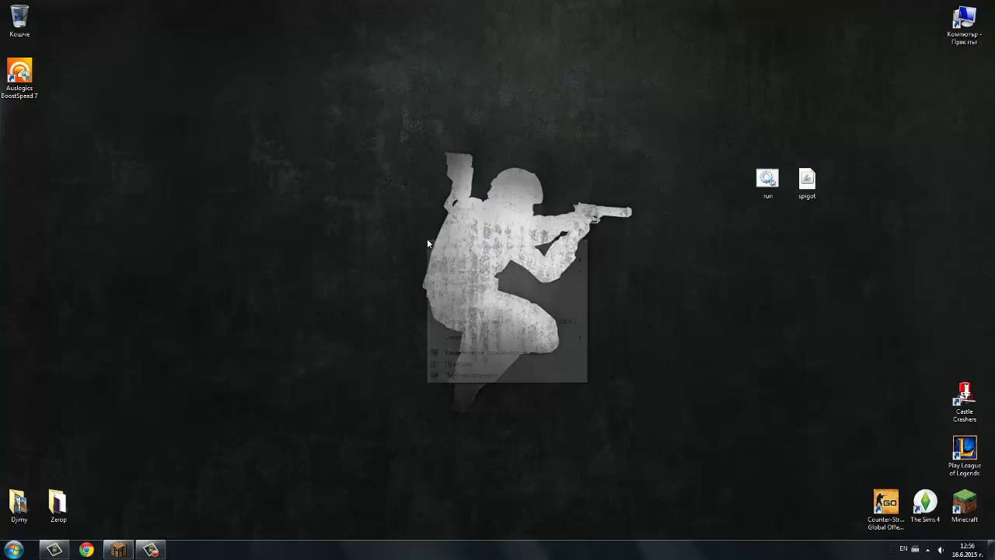
mouse_move(448, 339)
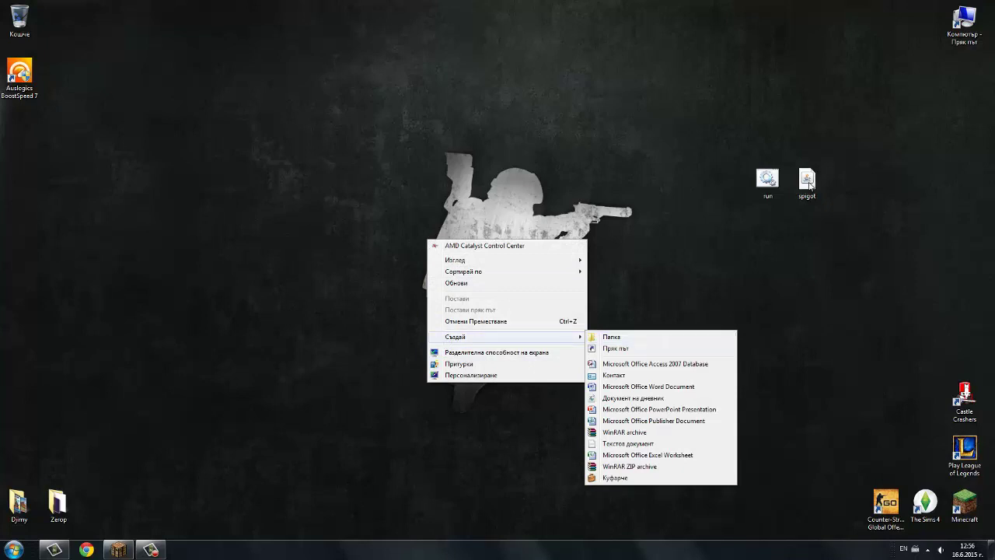
click(632, 336)
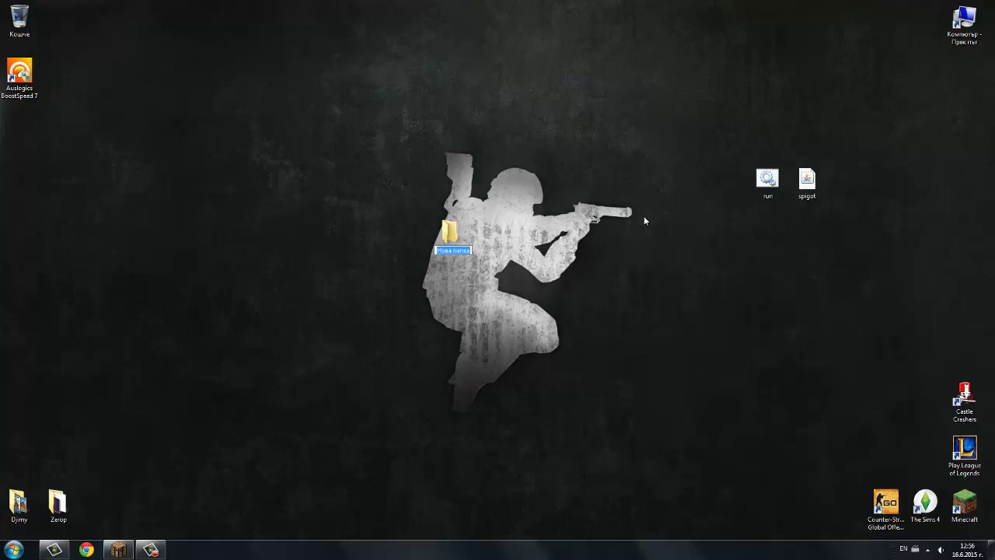
text(d)
text(erver)
key(Return)
Step: Open the run batch file for editing, examine its Java launch command and memory settings, and close it
drag(645, 212, 806, 178)
click(741, 205)
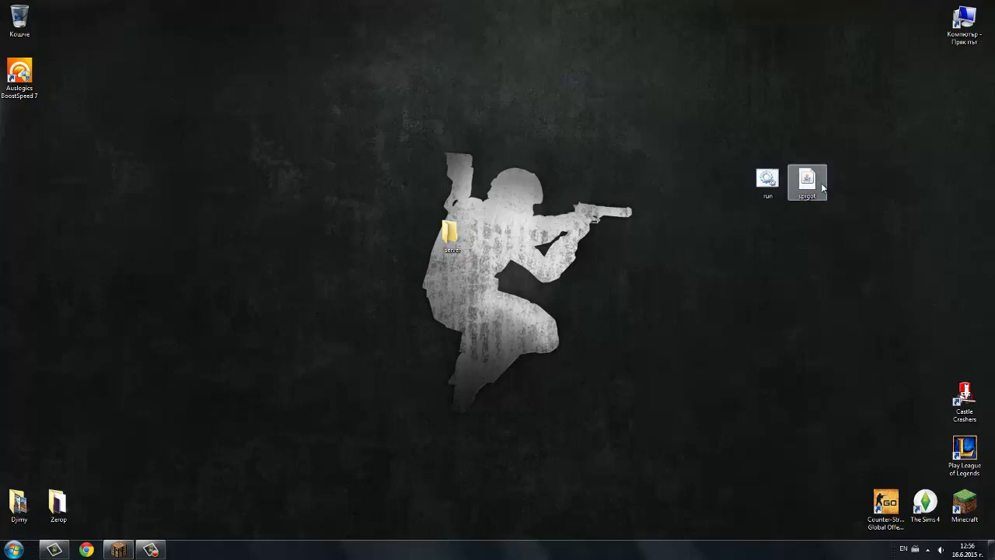
right_click(780, 190)
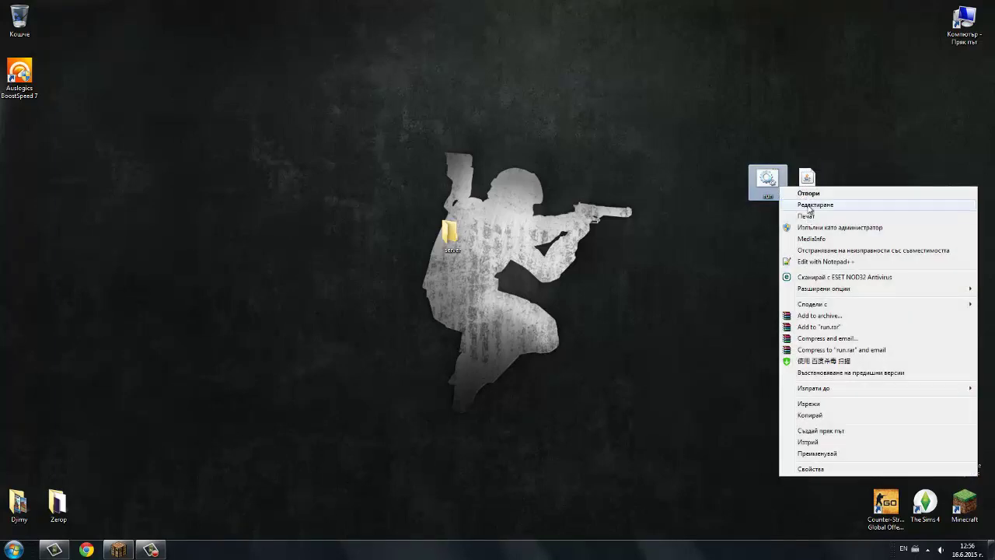
click(805, 196)
click(527, 284)
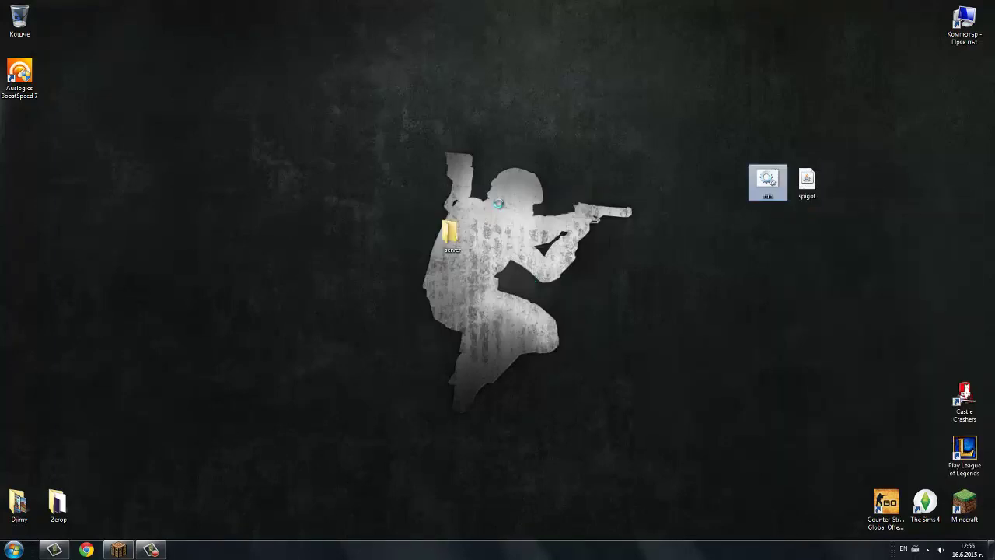
drag(333, 126, 24, 141)
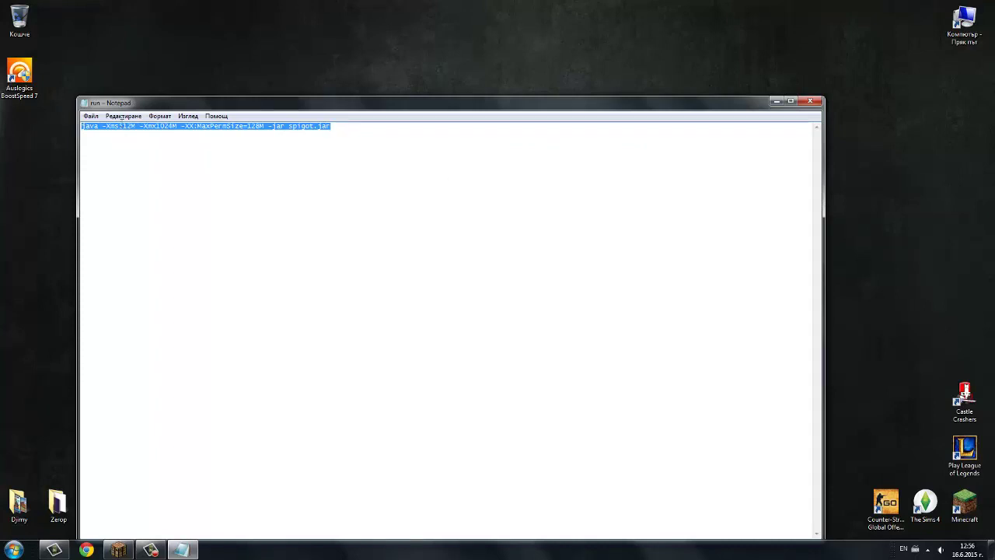
click(157, 133)
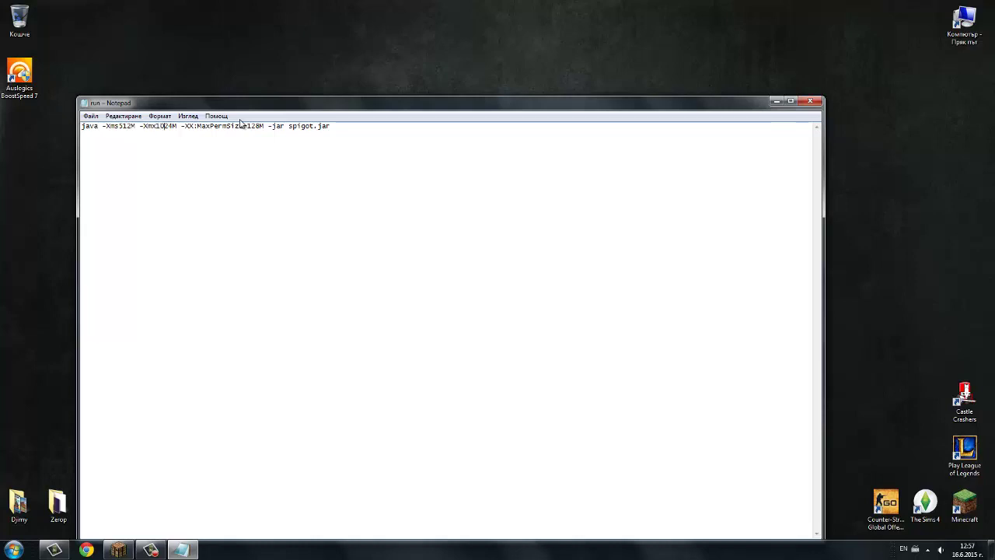
click(809, 103)
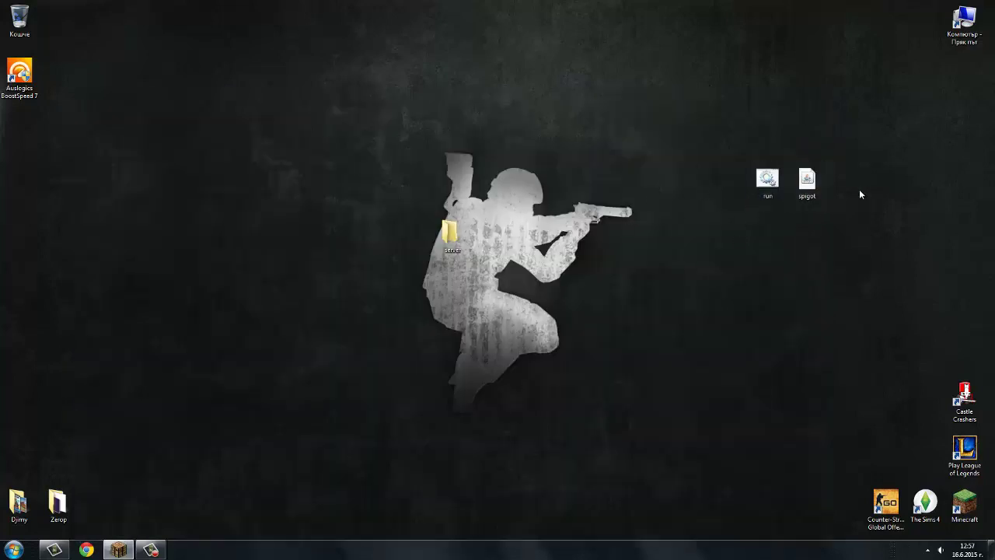
Step: Move the run and spigot files into the server folder and open that folder
mouse_move(874, 154)
mouse_down()
mouse_move(682, 182)
mouse_move(681, 193)
mouse_up()
mouse_move(771, 190)
mouse_down()
mouse_move(476, 256)
mouse_move(457, 228)
mouse_up()
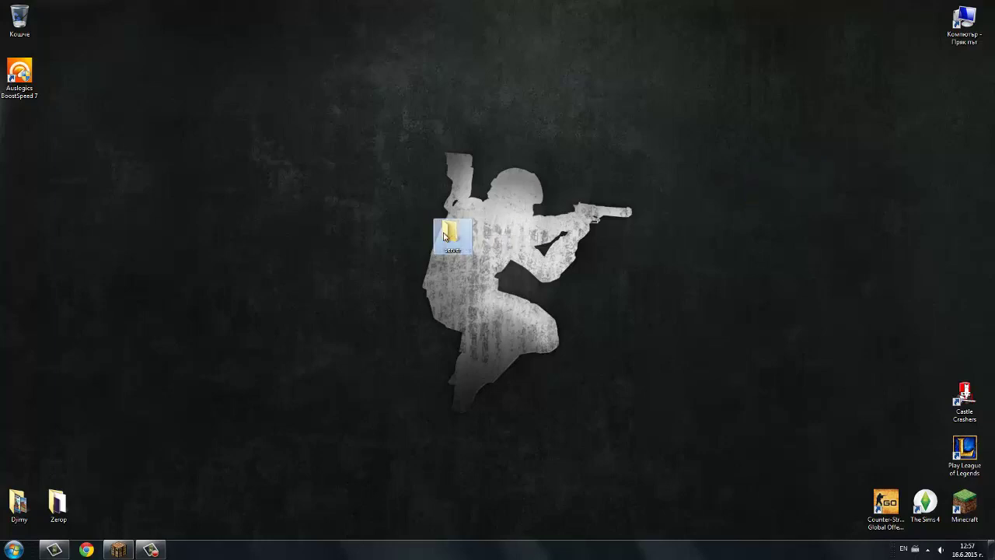
double_click(451, 237)
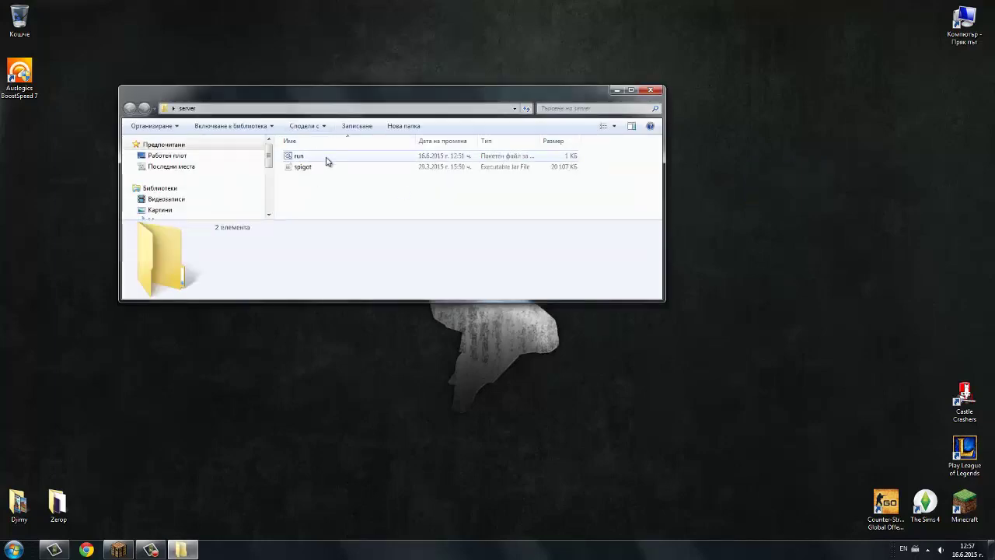
Step: Execute the run batch file, allow it past the security warning, and minimize the console and folder windows while it works
double_click(329, 158)
click(515, 283)
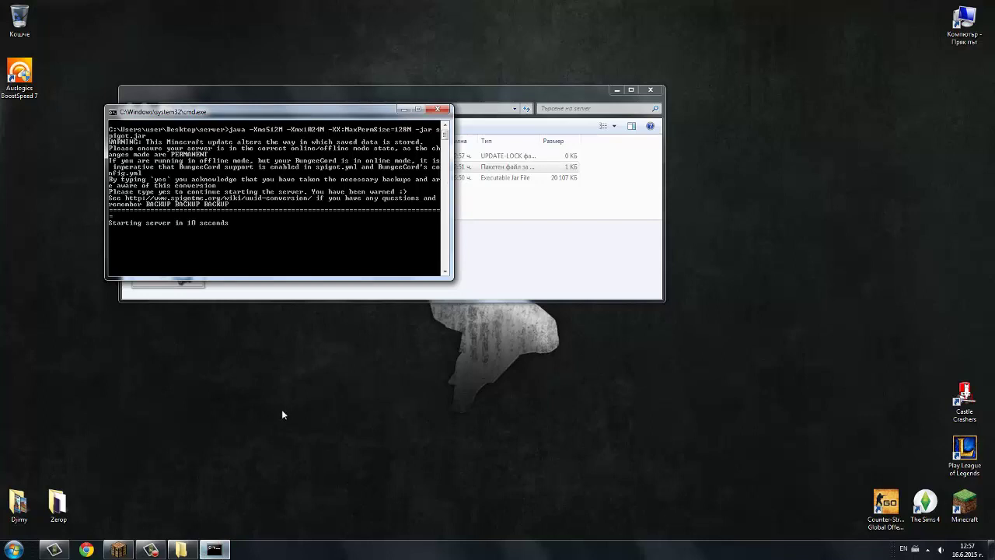
click(519, 213)
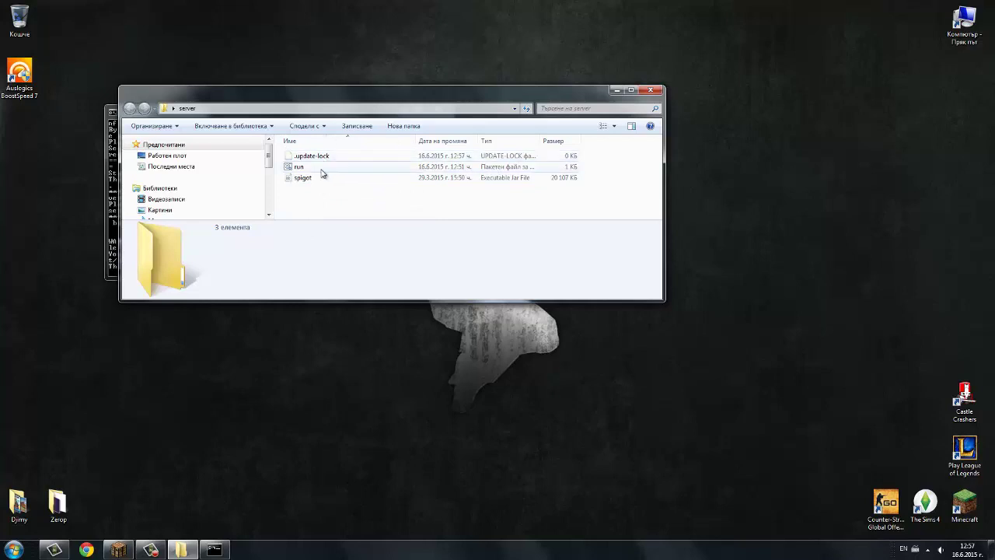
click(115, 216)
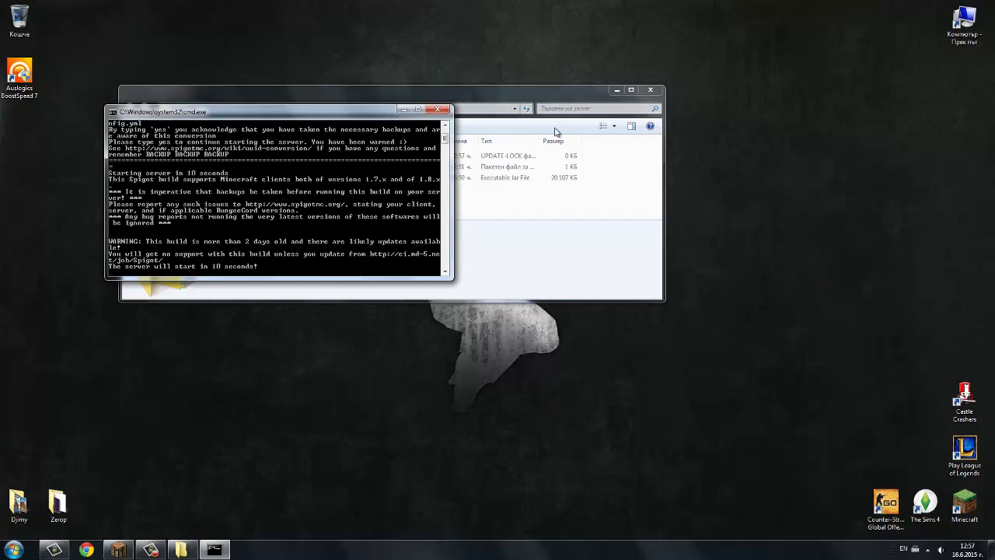
click(403, 109)
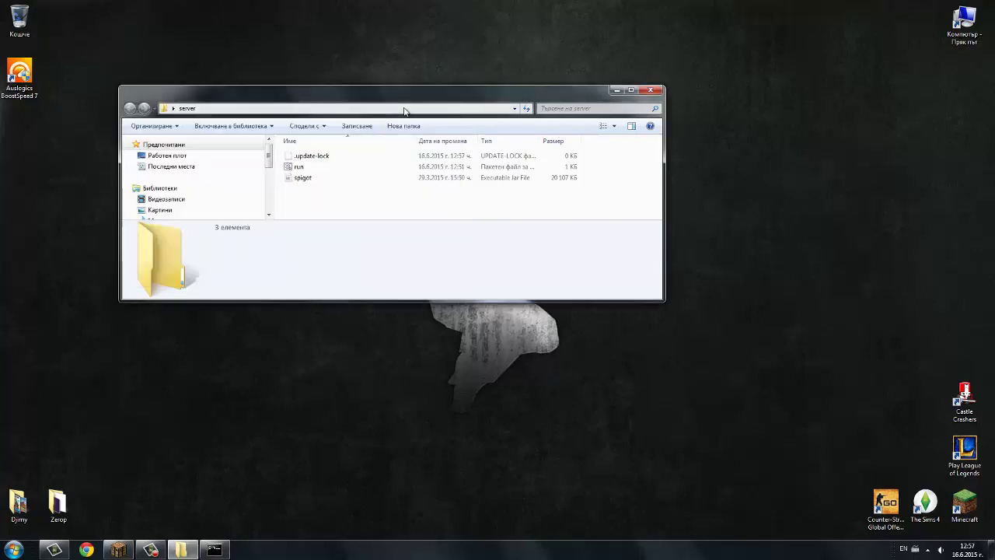
click(617, 91)
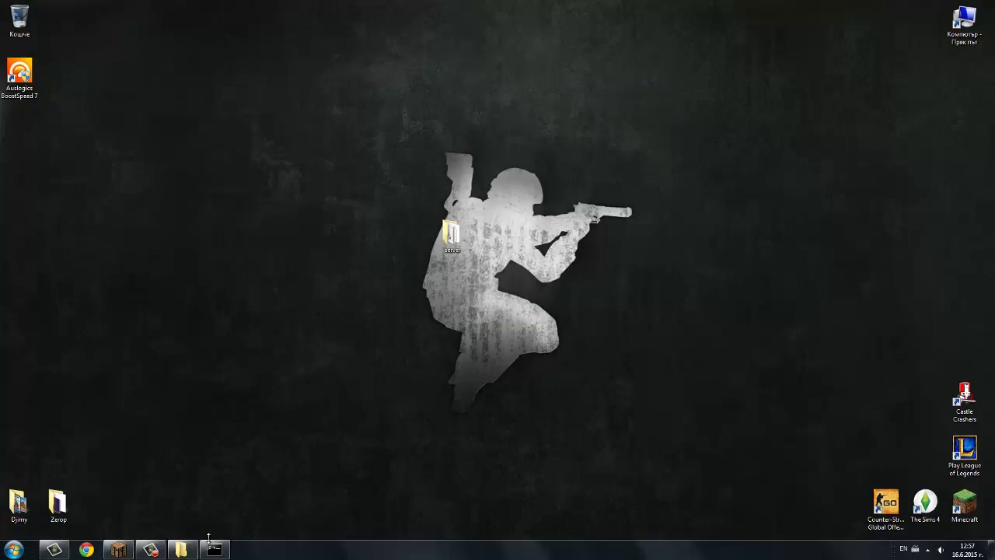
Step: Restore the server folder window and maximize it
mouse_move(151, 550)
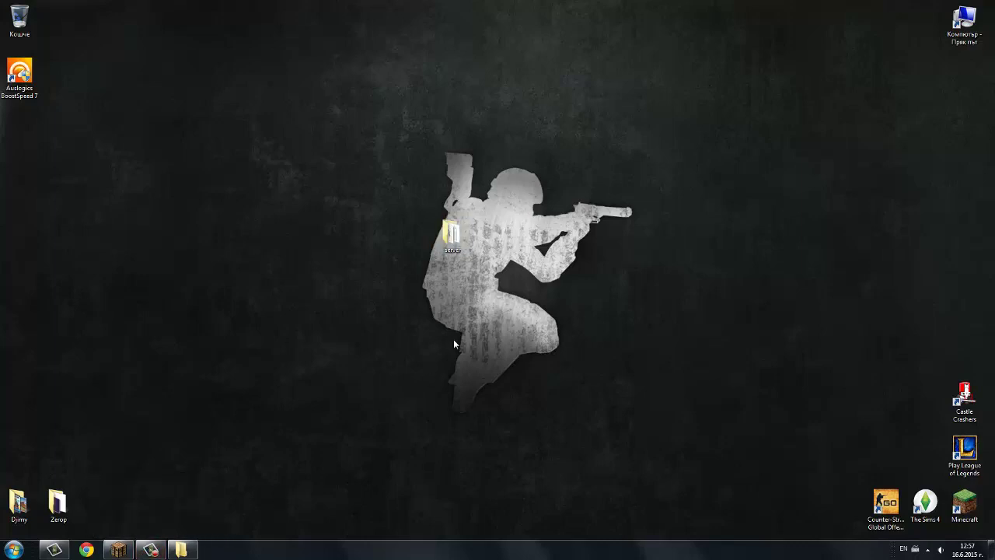
mouse_move(182, 550)
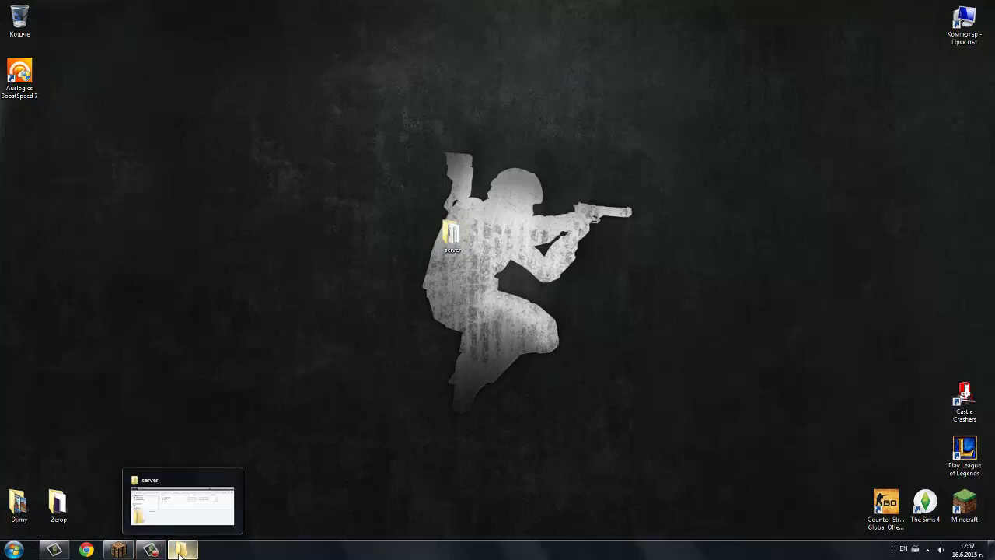
click(194, 496)
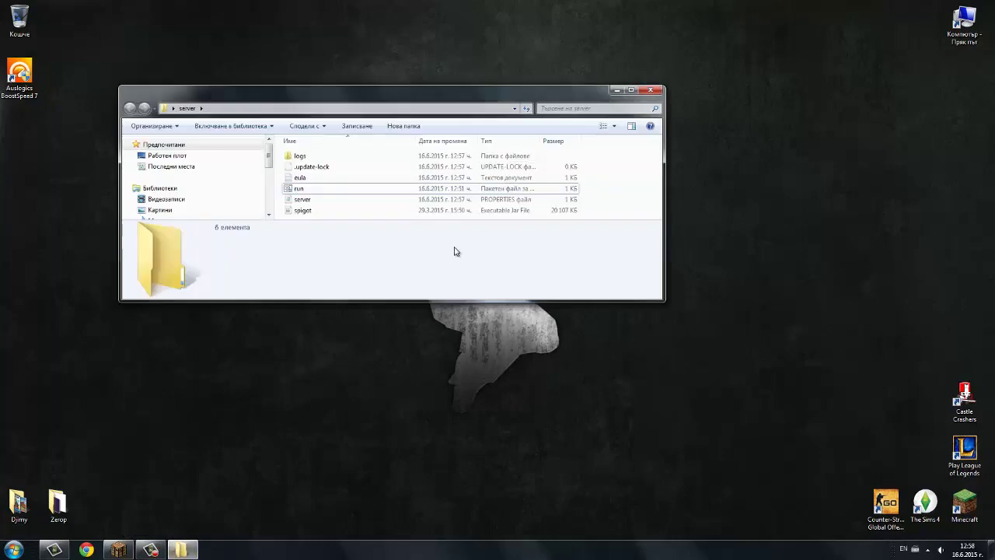
double_click(336, 100)
Step: Change the setting in the eula text file to eula=true, save the file, and close the server folder
click(194, 89)
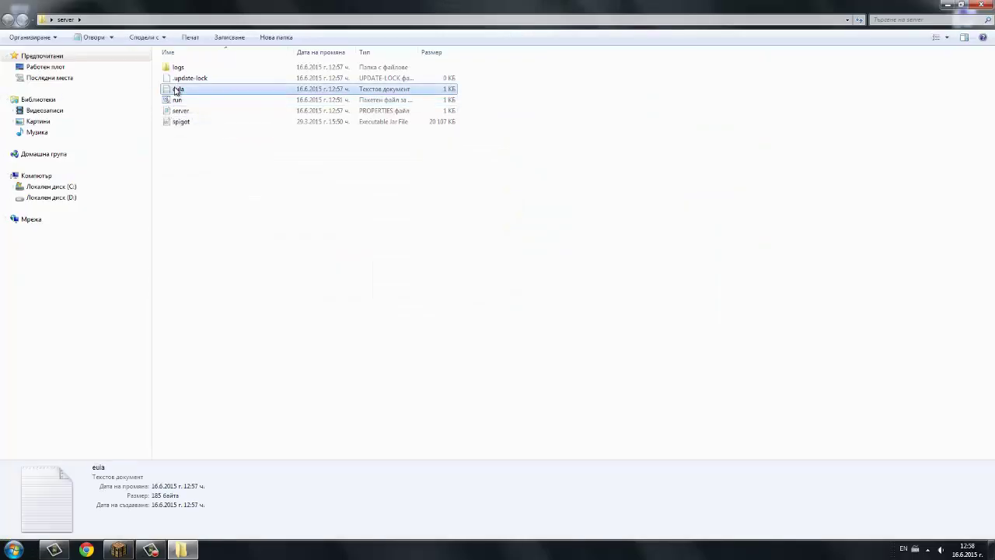
double_click(203, 92)
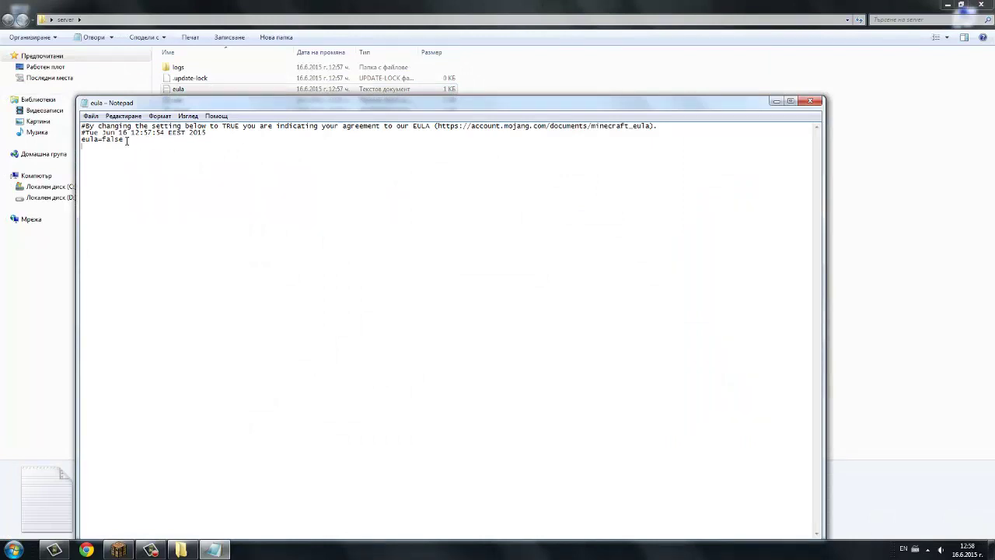
drag(127, 141, 102, 139)
key(BackSpace)
key(BackSpace)
text(tr)
click(810, 100)
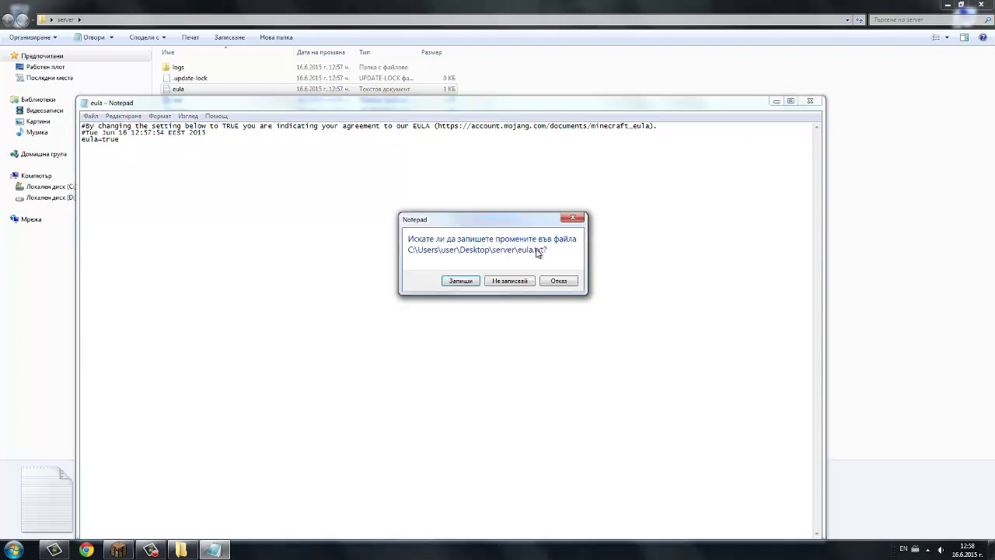
click(460, 280)
click(981, 4)
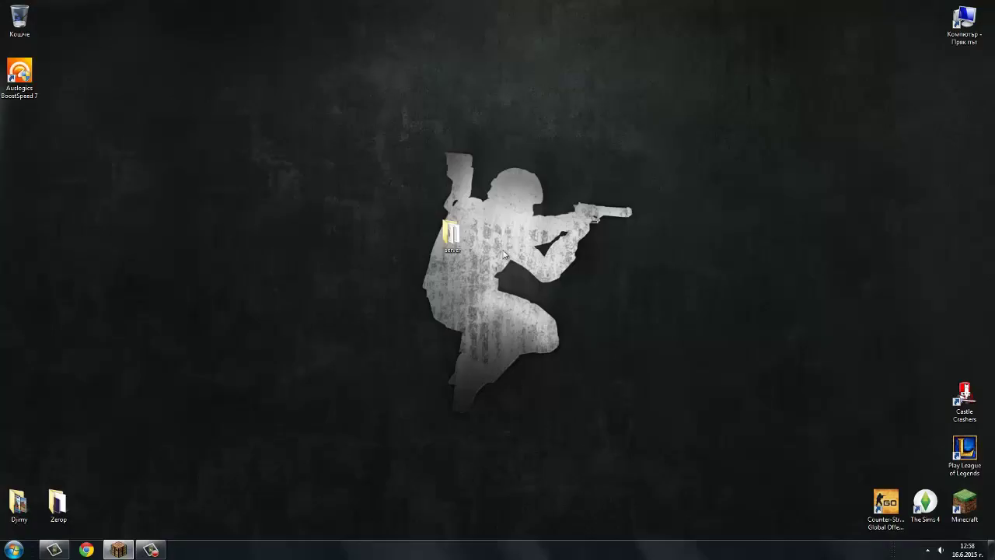
Step: Reopen the server folder and execute the run batch file again, allowing it past the security warning
double_click(447, 248)
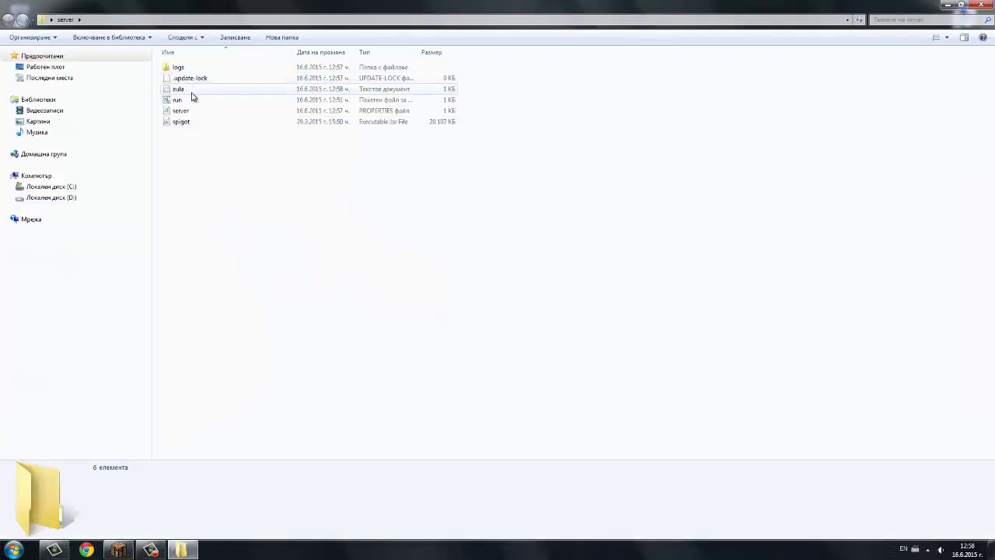
double_click(195, 100)
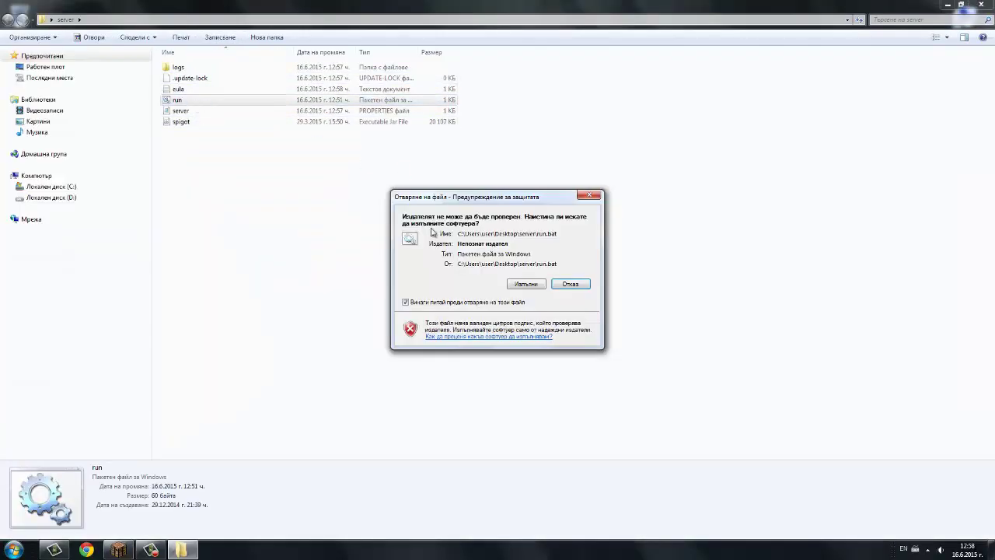
click(536, 286)
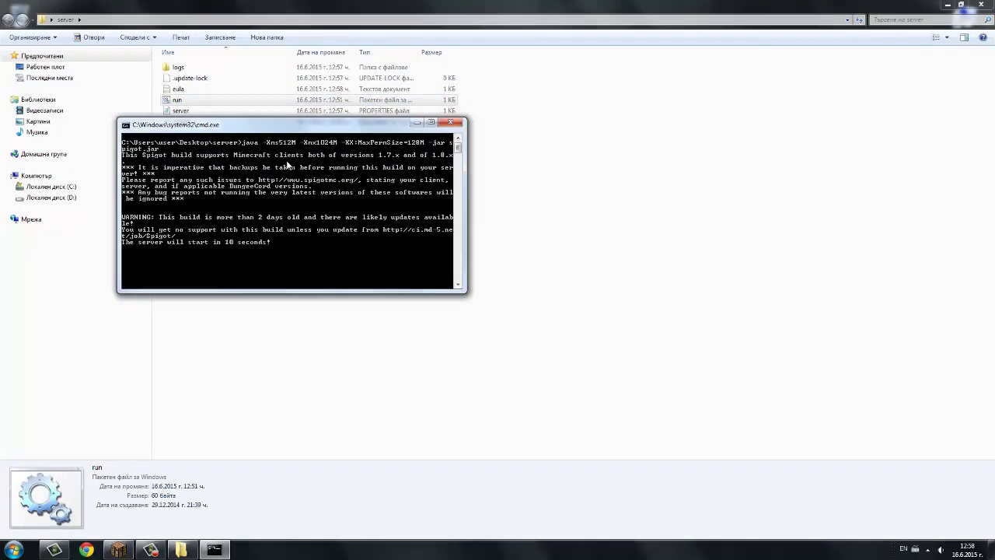
click(477, 150)
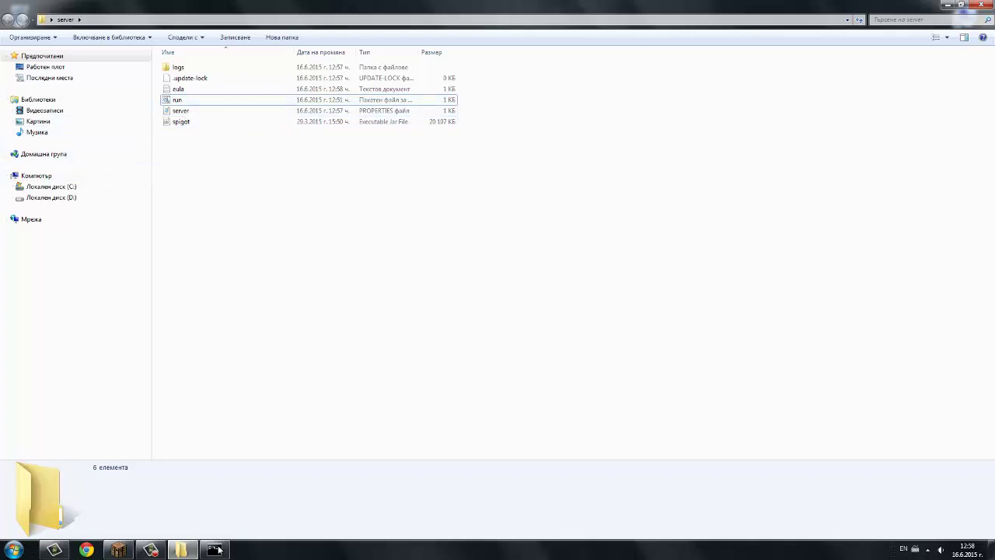
click(153, 551)
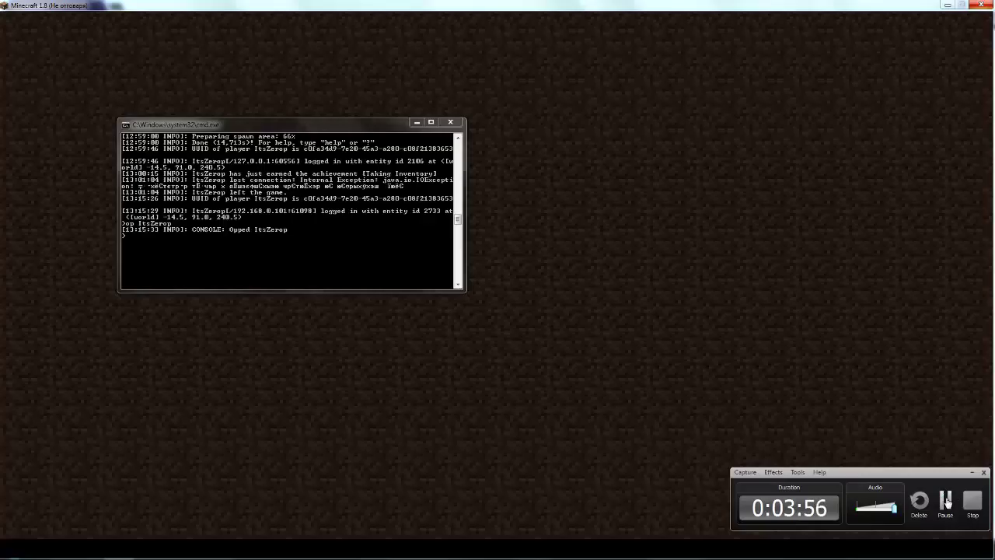
click(947, 501)
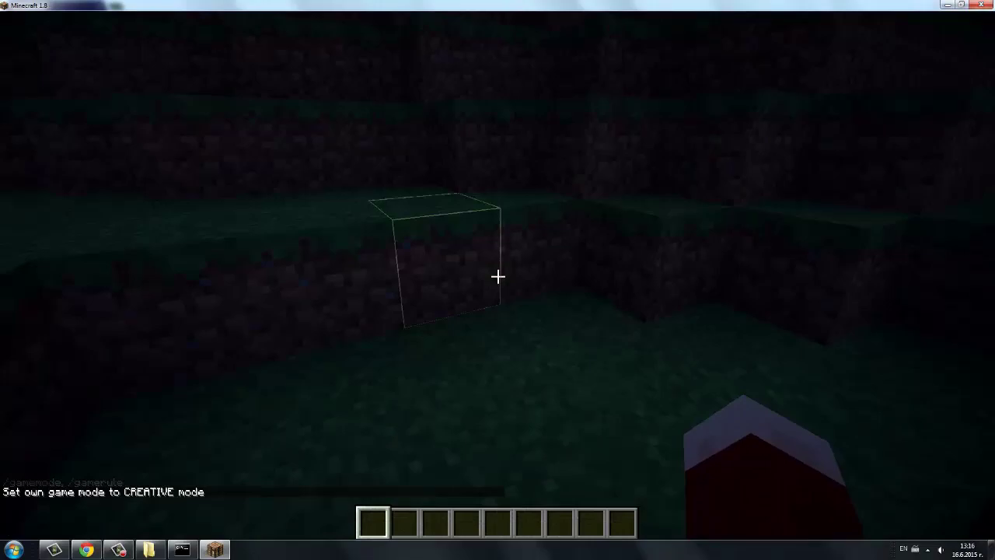
Step: Pause the game, check the issued commands in the server console, and return to playing in Minecraft
key(Escape)
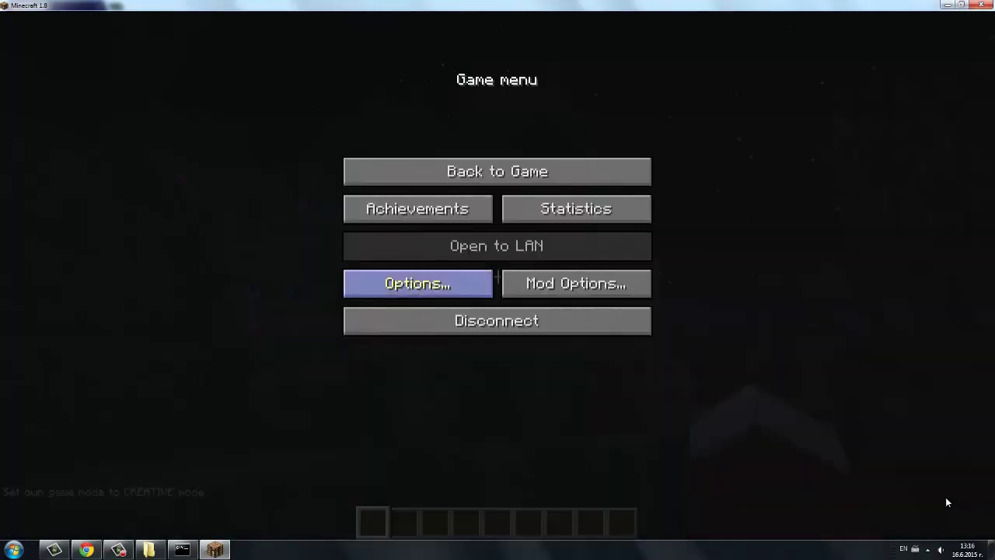
click(150, 549)
click(182, 549)
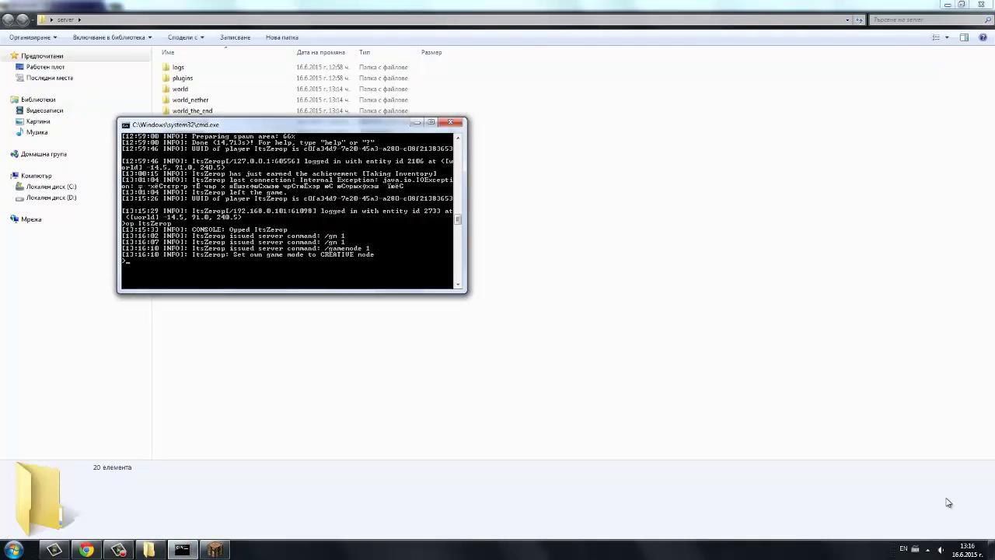
key(alt+Tab)
key(Escape)
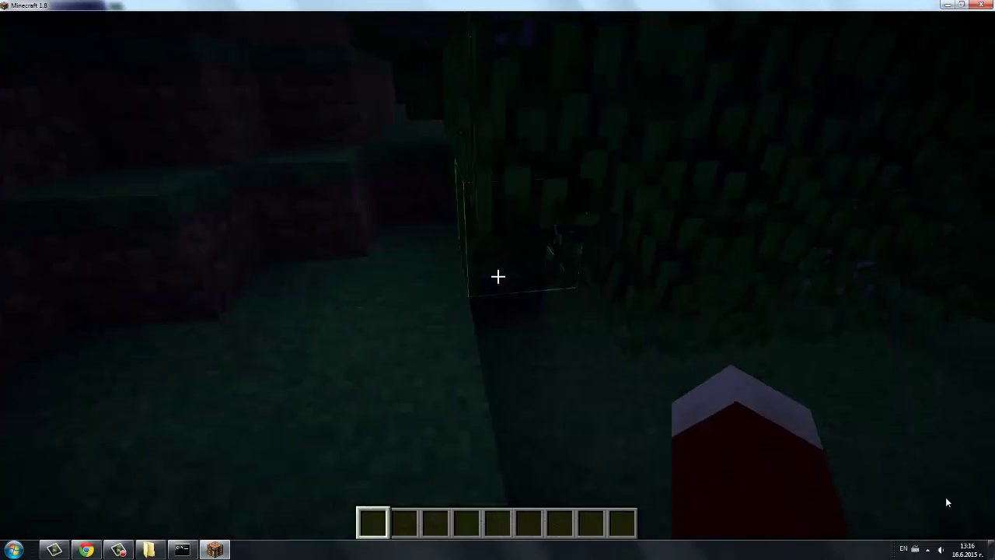
Step: Browse the creative inventory categories, search the items for "slim", and put a stack of 64 Slime Blocks in the first hotbar slot
key(e)
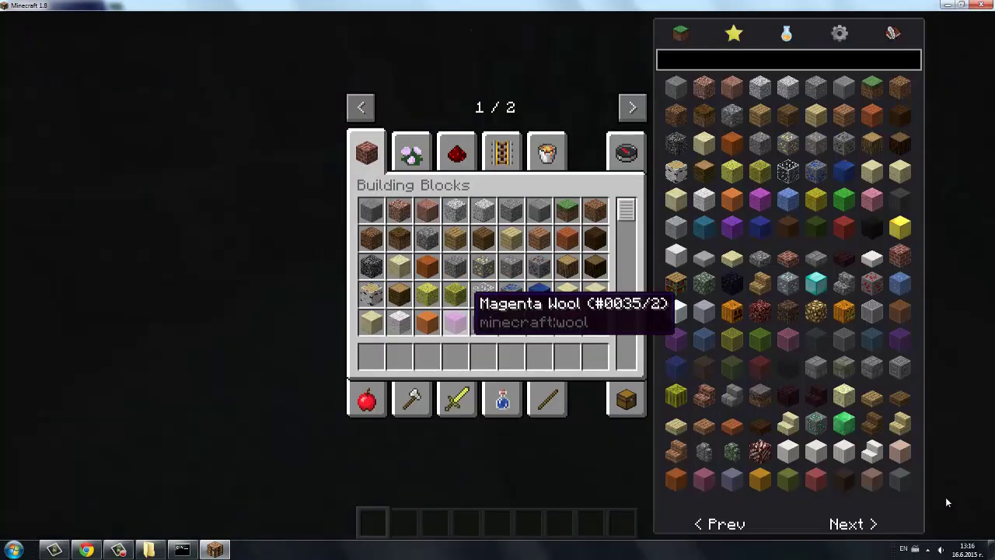
scroll(482, 264, down, 5)
scroll(544, 233, down, 8)
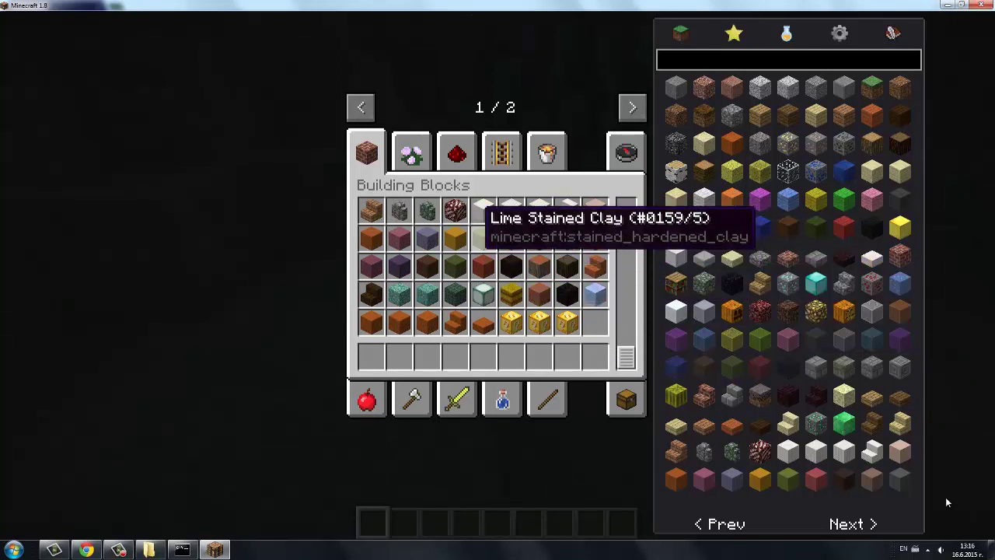
click(420, 149)
click(456, 152)
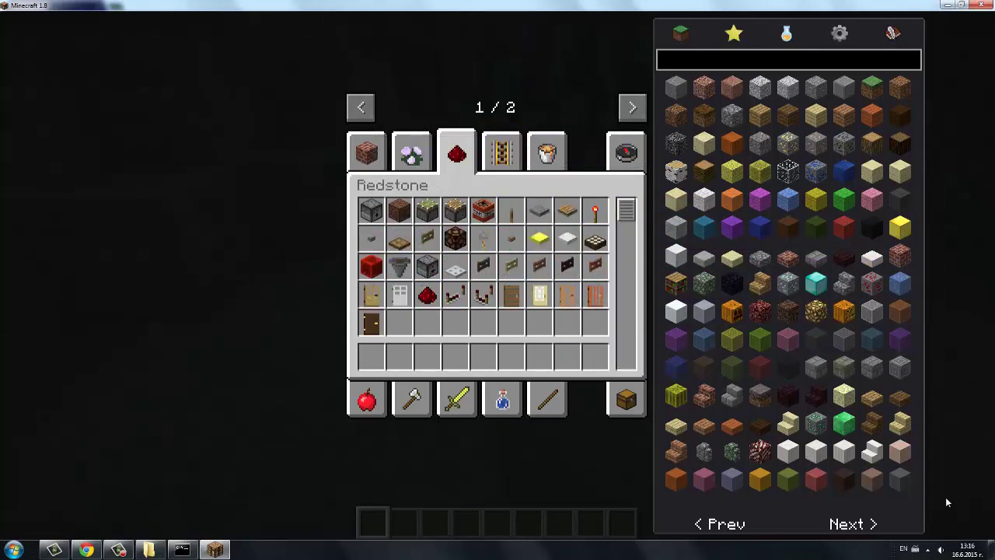
click(631, 148)
text(s)
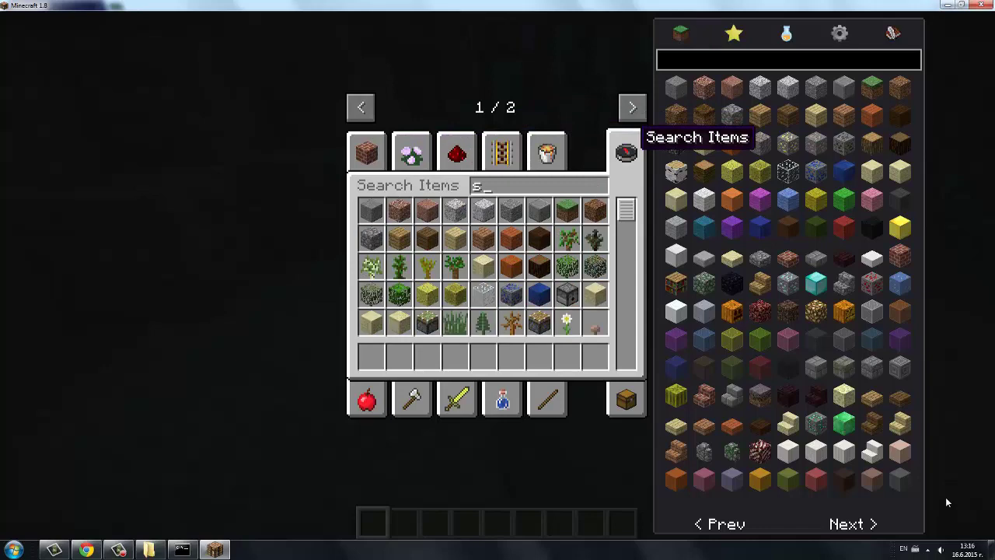
text(lim1)
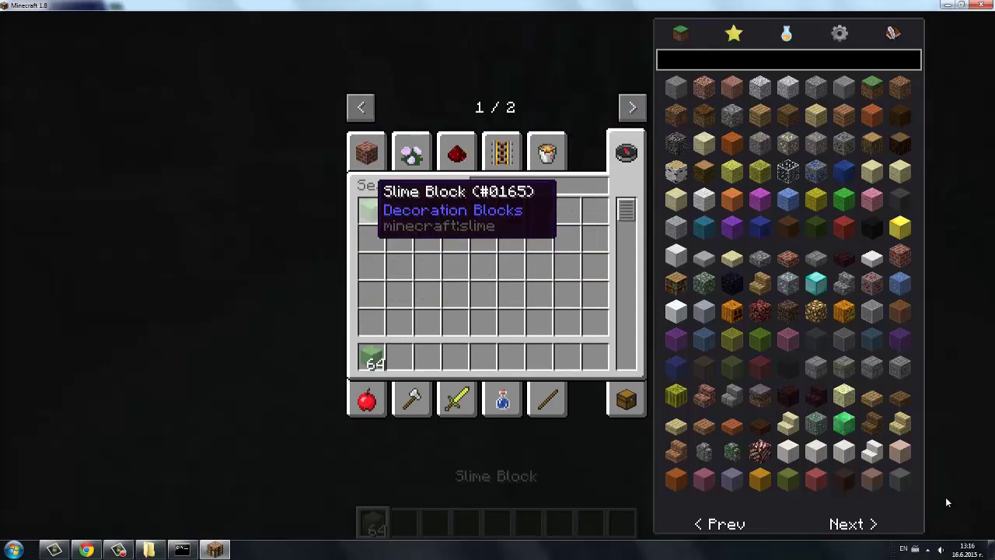
key(Escape)
Step: Explore the server world at night in creative mode, flying over the terrain and viewing the creative inventory
key(e)
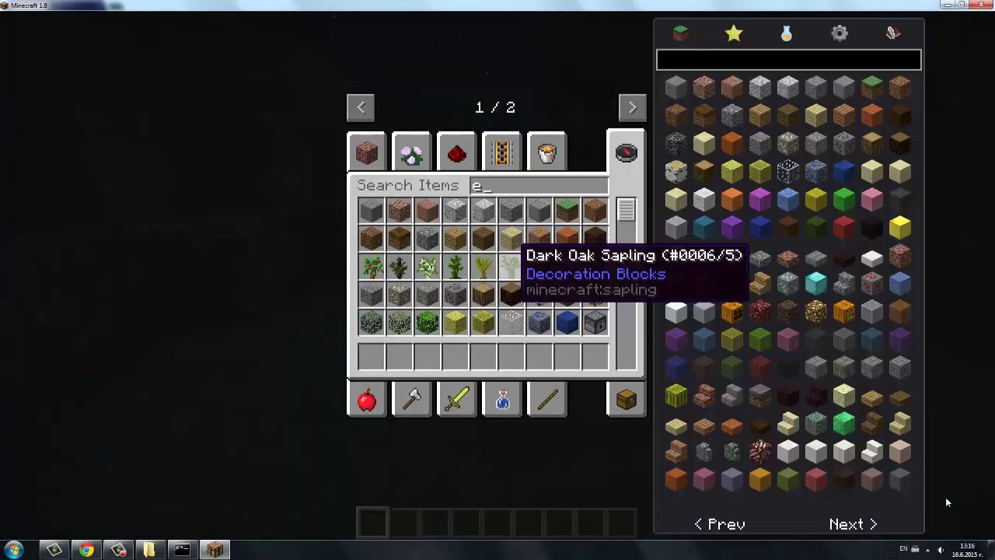
key(e)
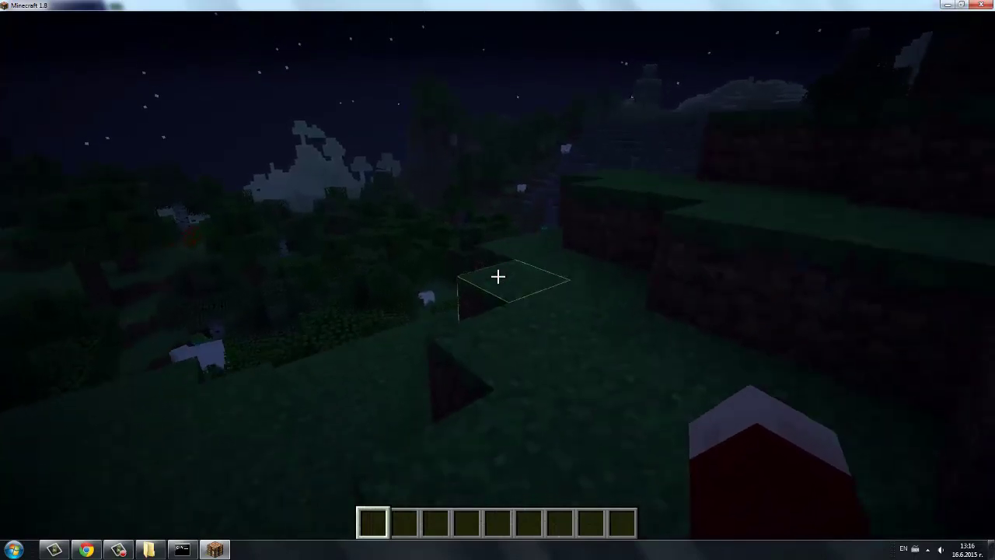
key(space)
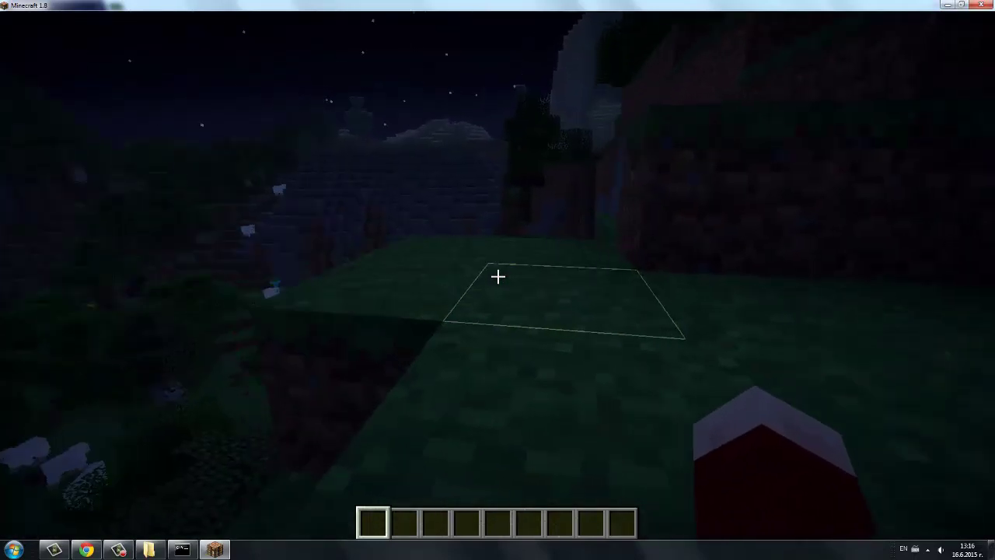
key(w)
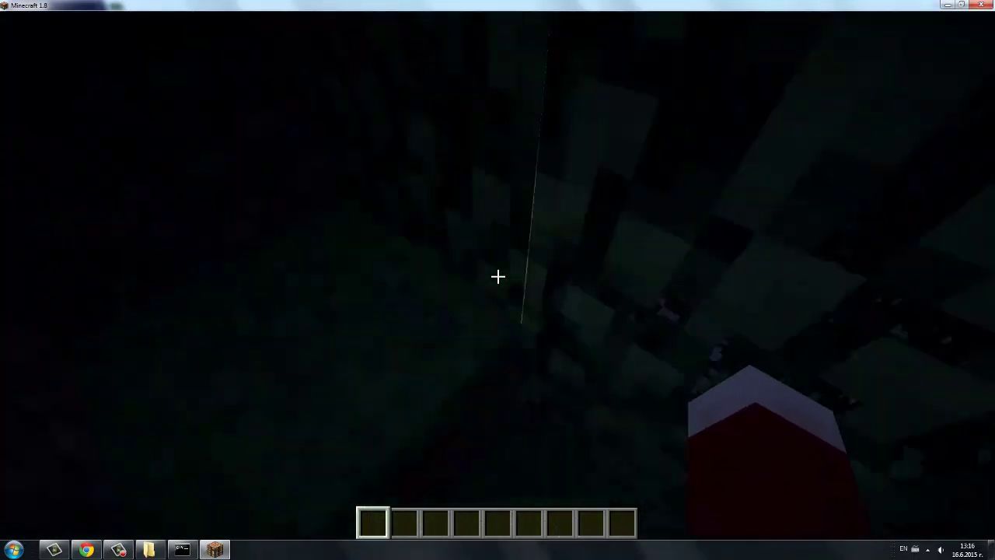
click(498, 276)
click(498, 276)
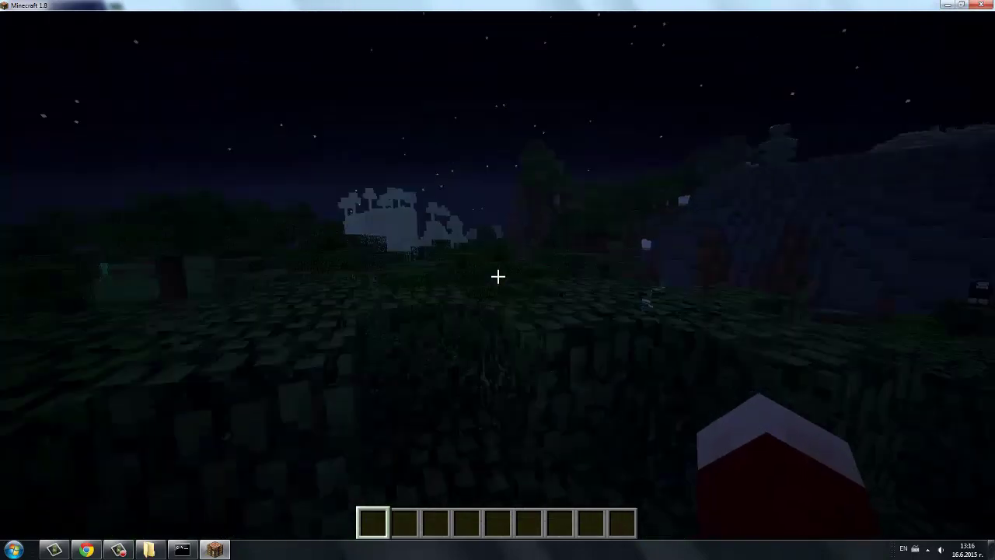
key(e)
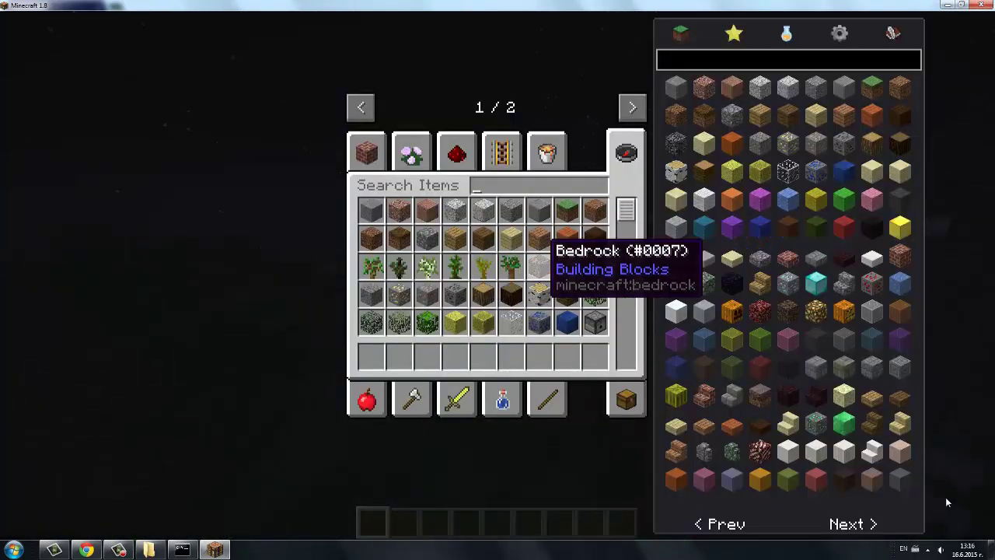
key(e)
key(w)
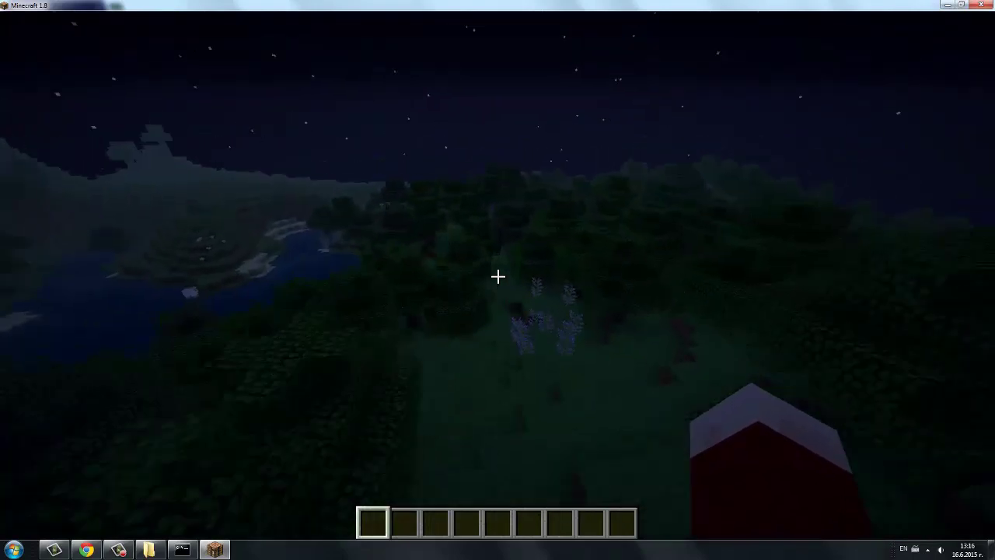
Step: Pause the game, switch to the server folder, and examine its five subfolders and the banned-ips and banned-players files
key(Escape)
key(alt+Tab)
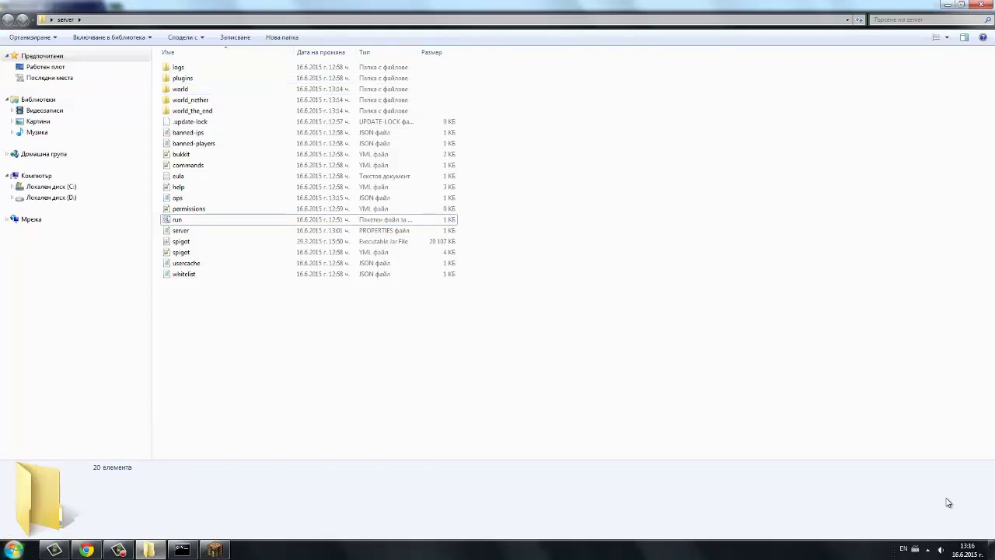
key(super)
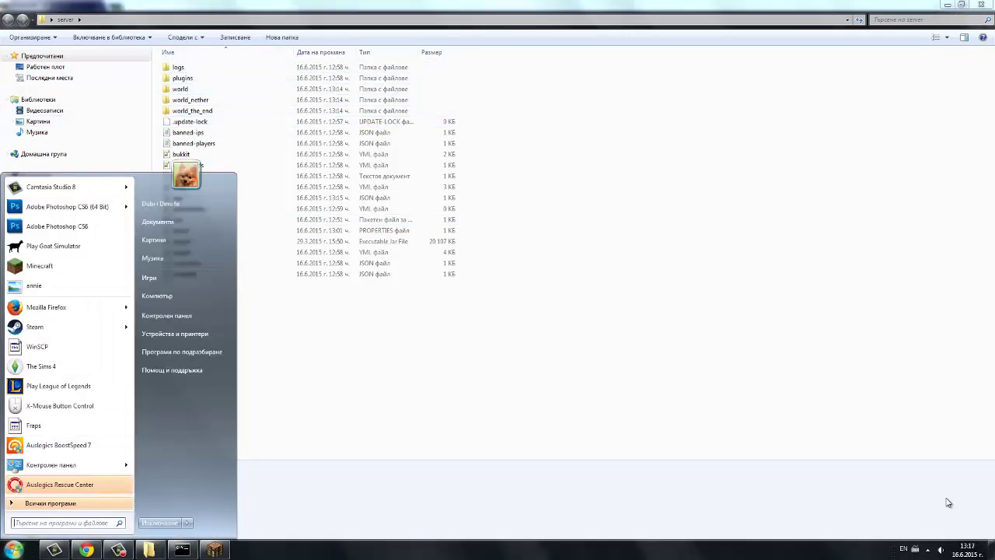
key(Escape)
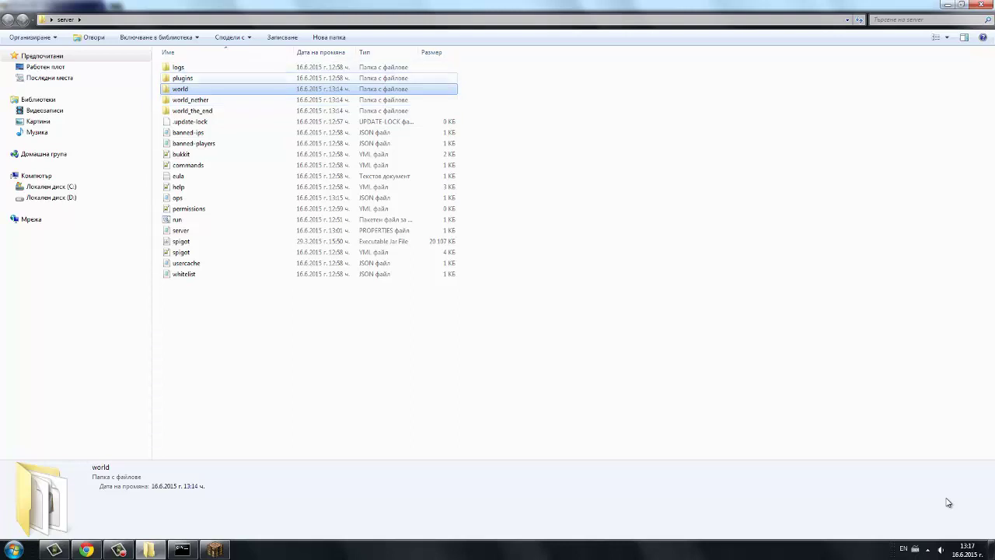
drag(504, 105, 400, 65)
drag(498, 64, 415, 115)
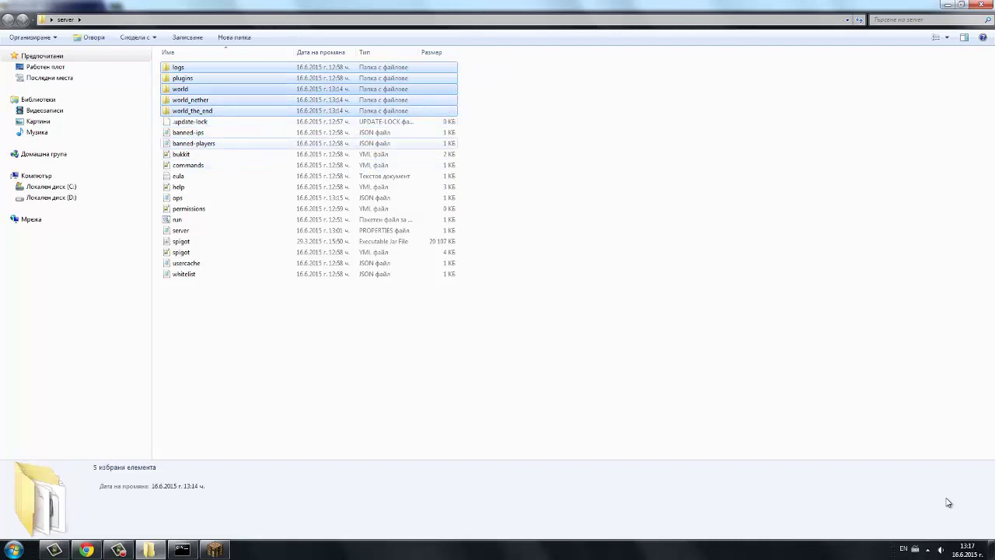
drag(475, 130, 426, 143)
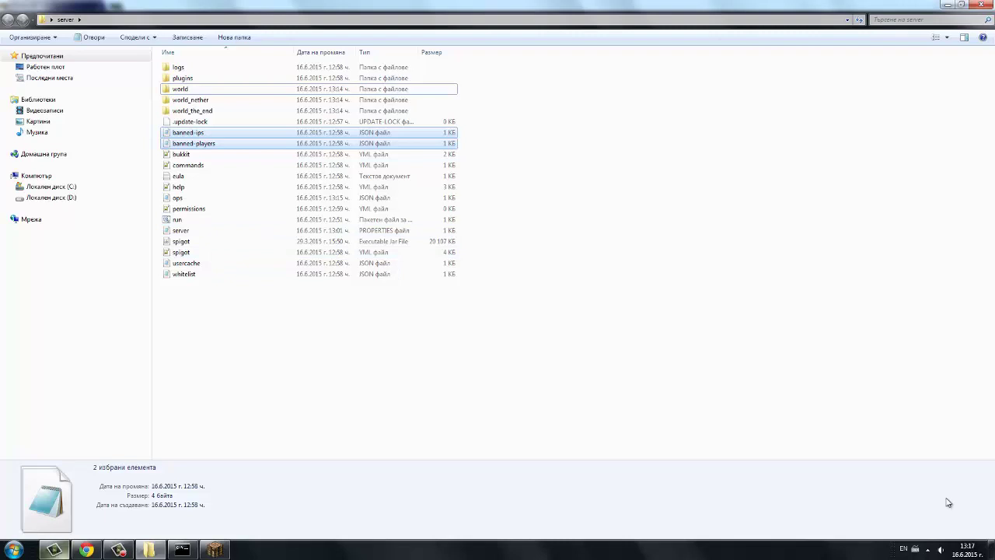
key(super+t)
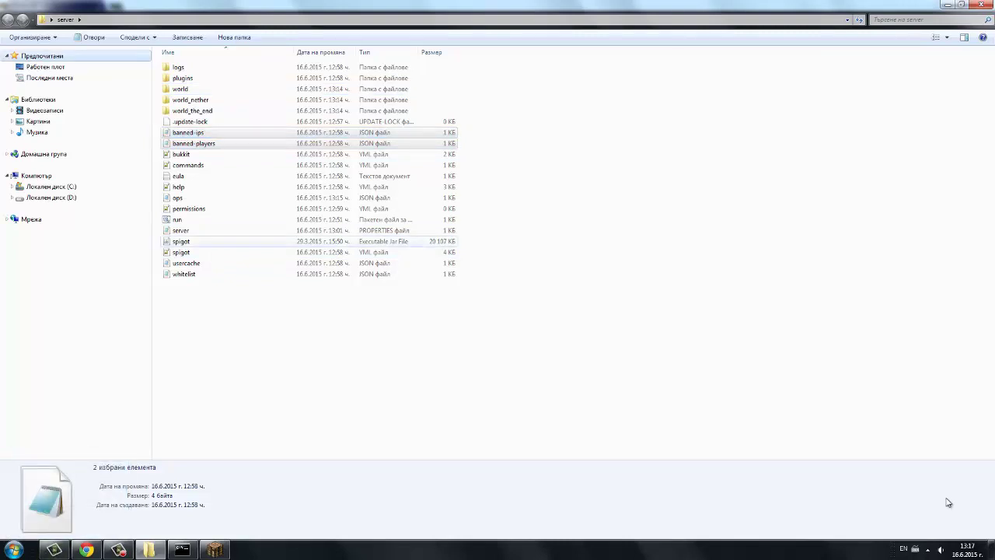
Step: Open the server properties file in Notepad, examine its settings, and close it
double_click(180, 230)
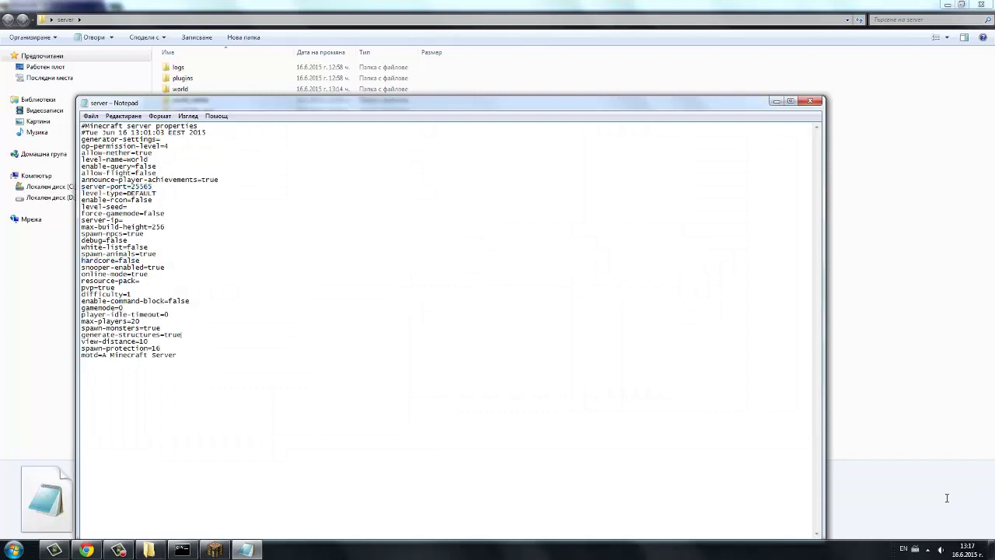
key(BackSpace)
key(alt+F4)
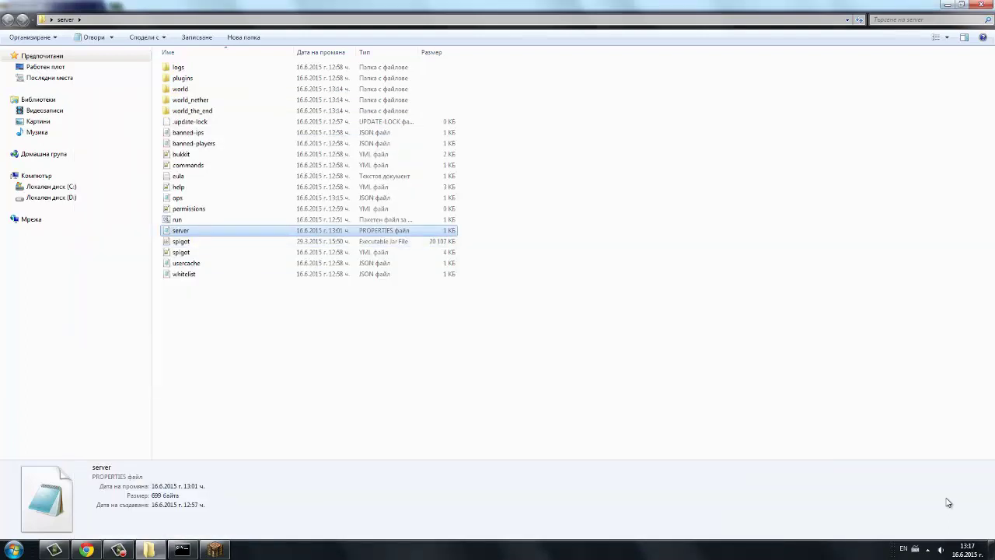
Step: Switch back to Minecraft, resume the game, and open the creative inventory
key(alt+Tab)
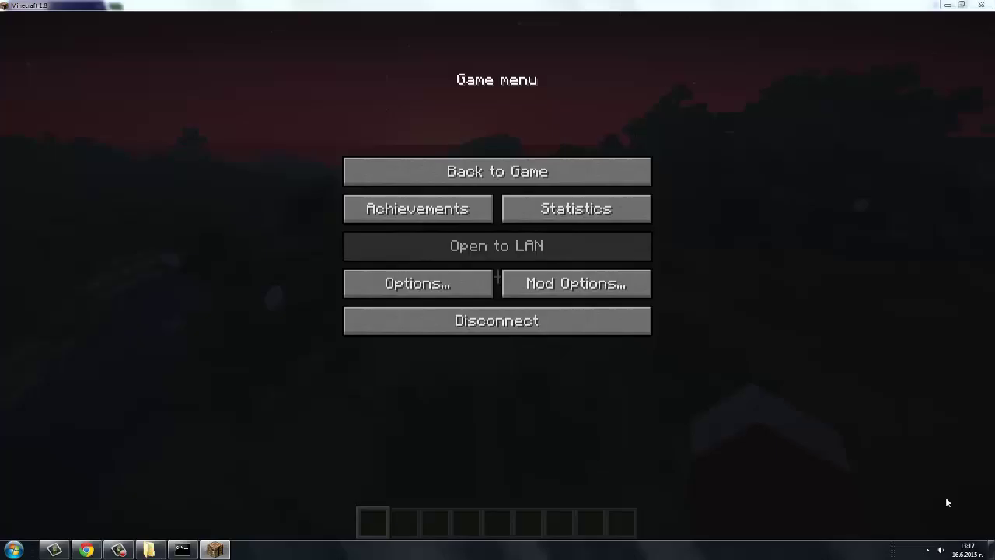
click(497, 171)
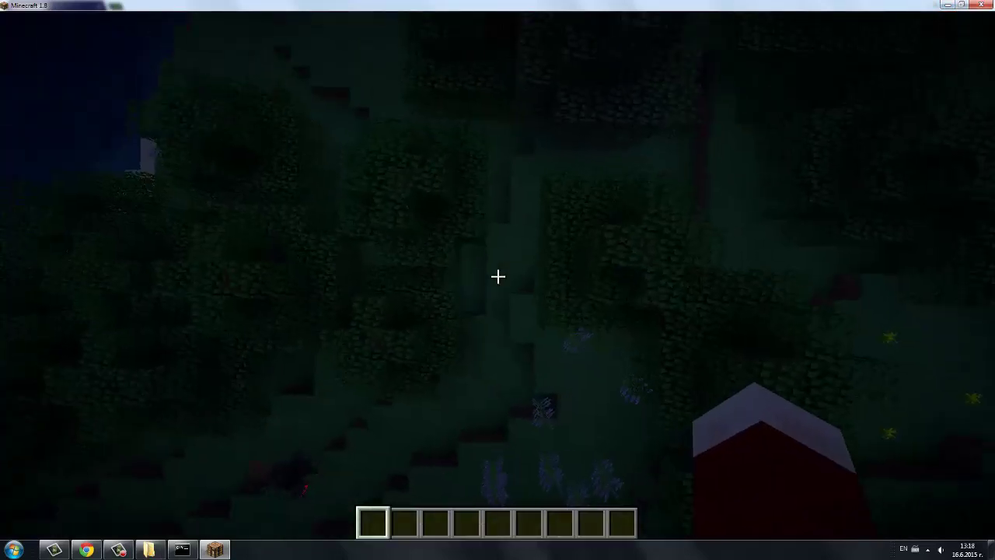
scroll(498, 280, up, 2)
key(e)
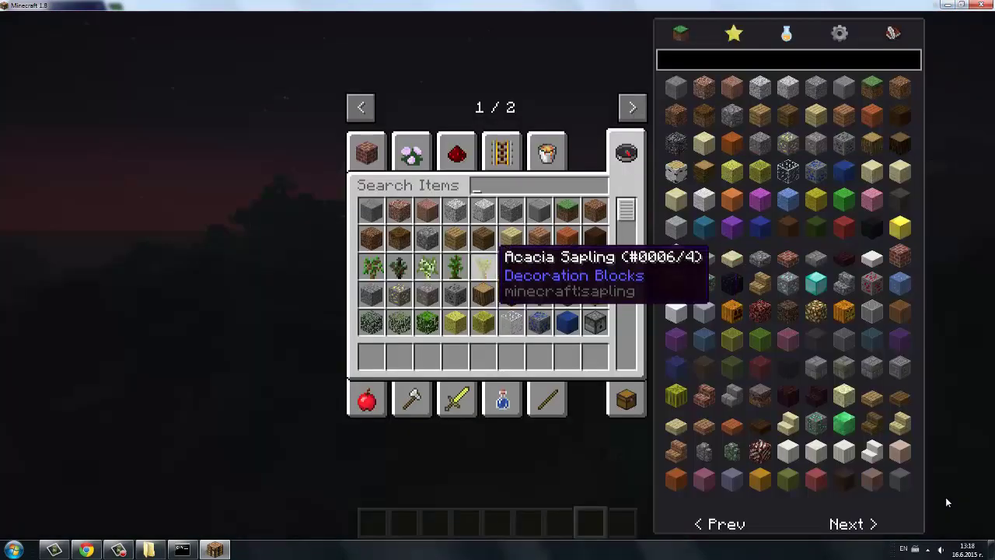
Step: Switch to the server console and look through its log of player logins and issued commands
key(alt+Tab)
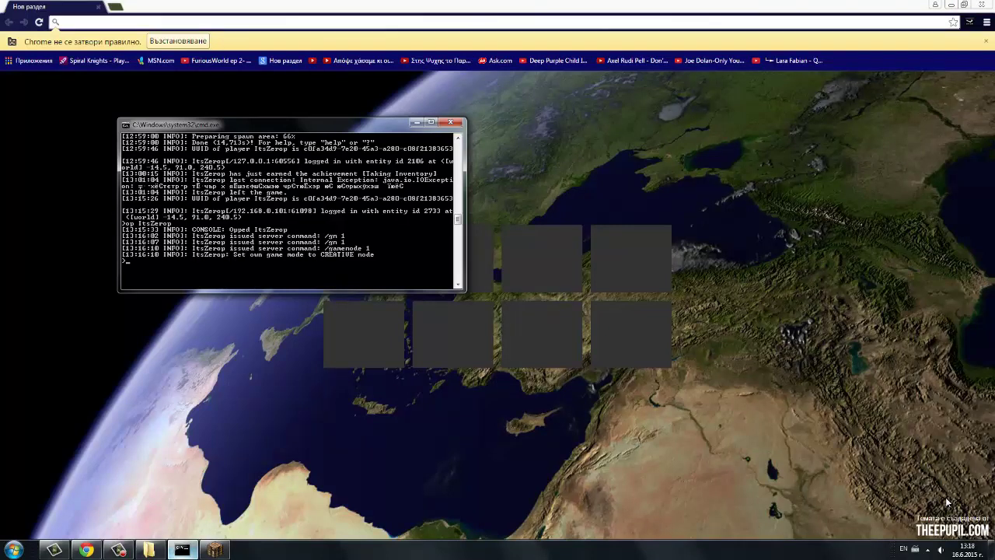
key(alt+Tab)
key(alt+Tab)
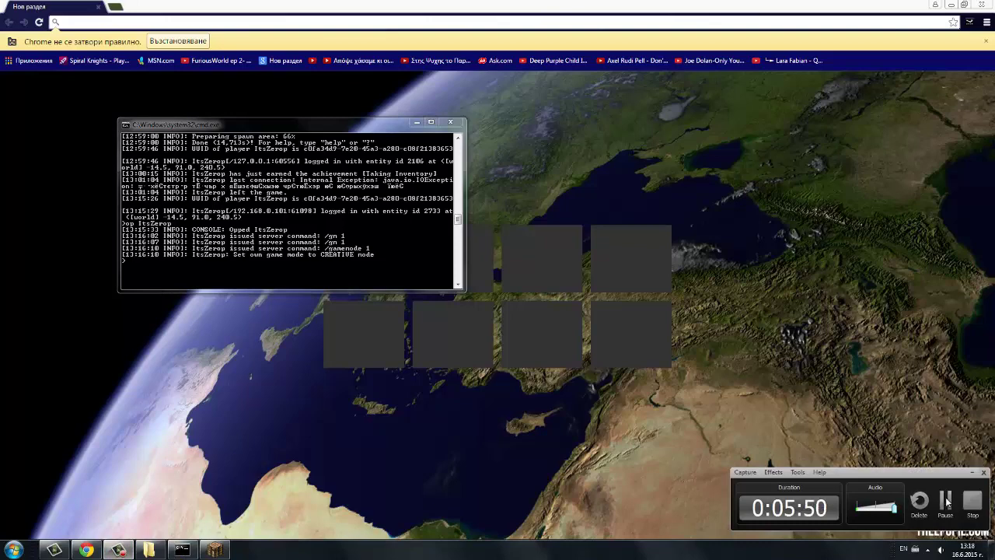
scroll(946, 501, down, 2)
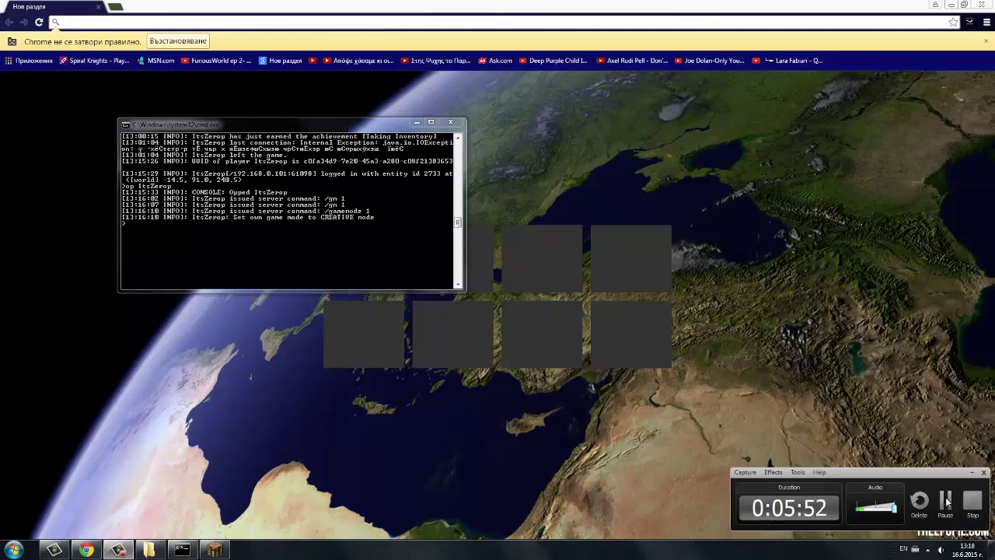
scroll(946, 502, up, 6)
scroll(947, 503, down, 4)
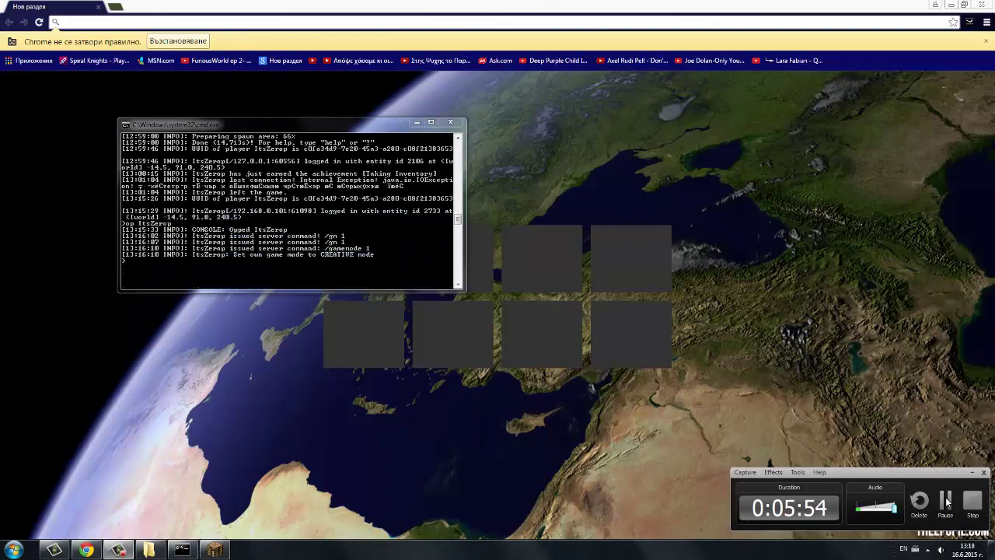